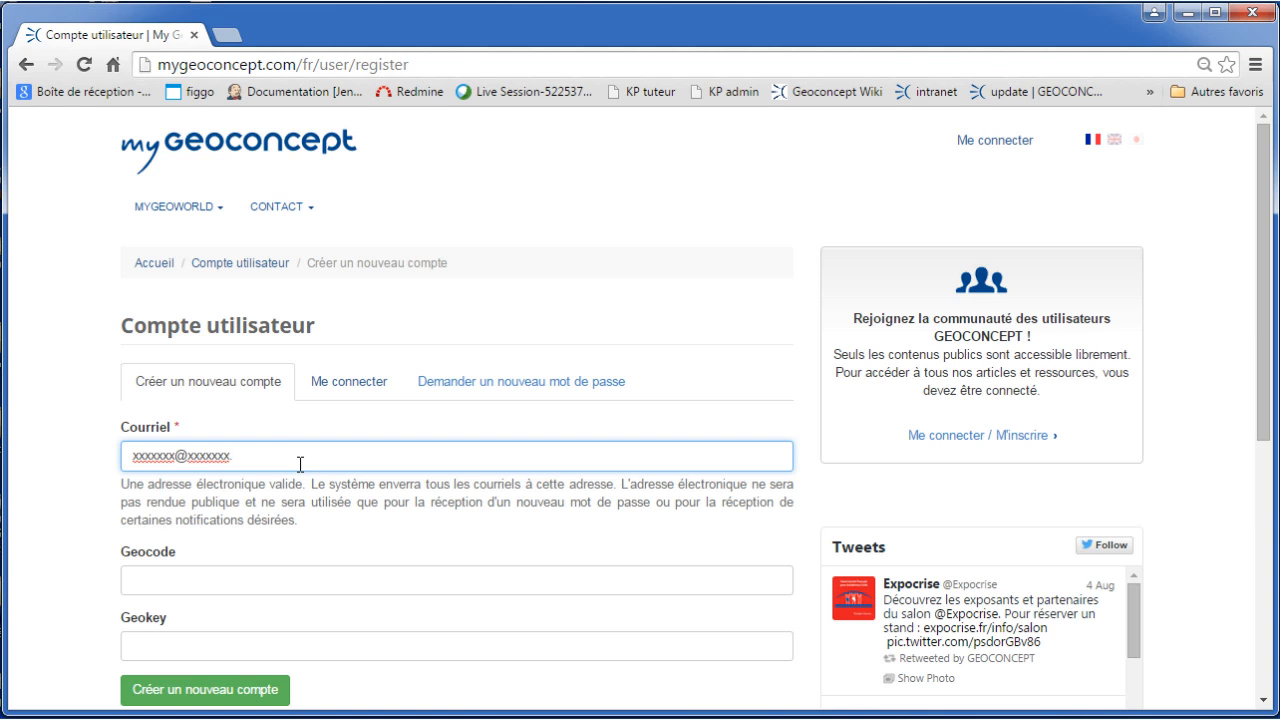
Complete the registration form with the account e-mail and Geocode, and create the new account
text(xxxx)
click(175, 584)
scroll(185, 590, down, 2)
click(197, 598)
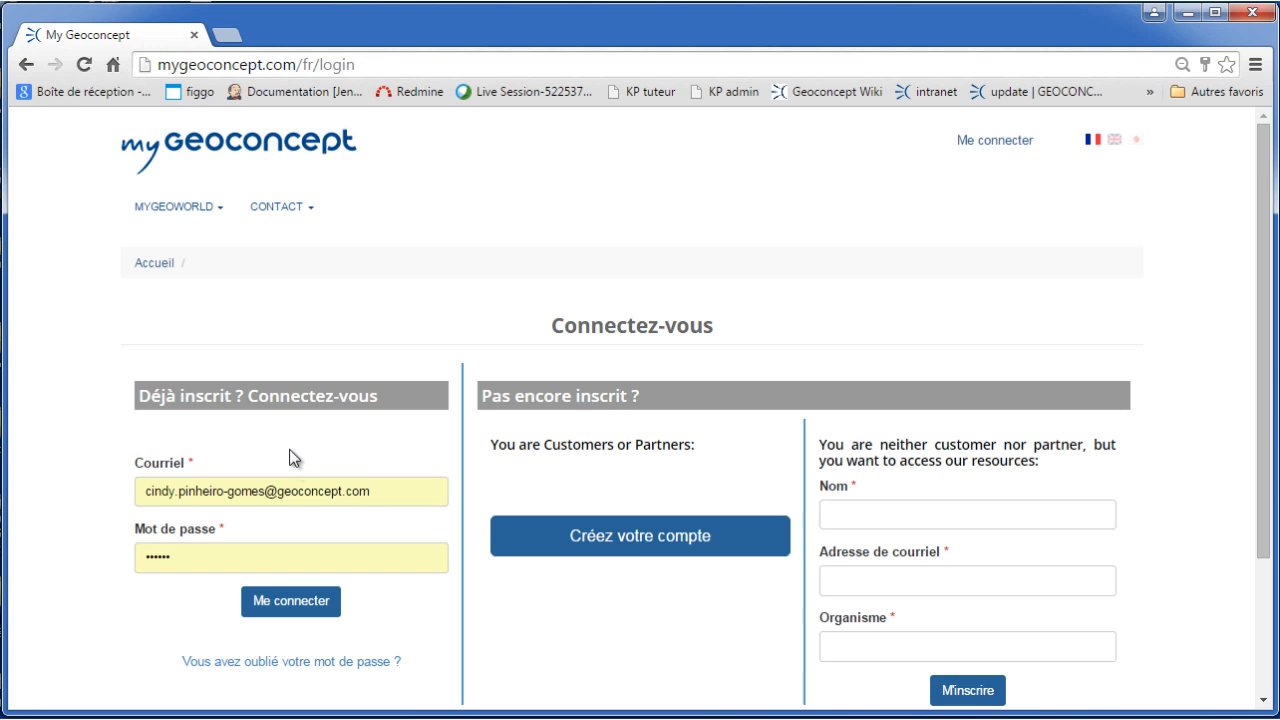
Log in with the pre-filled credentials and download Geoconcept TourSolver 7.3 Service Pack 3 from the download centre
click(321, 606)
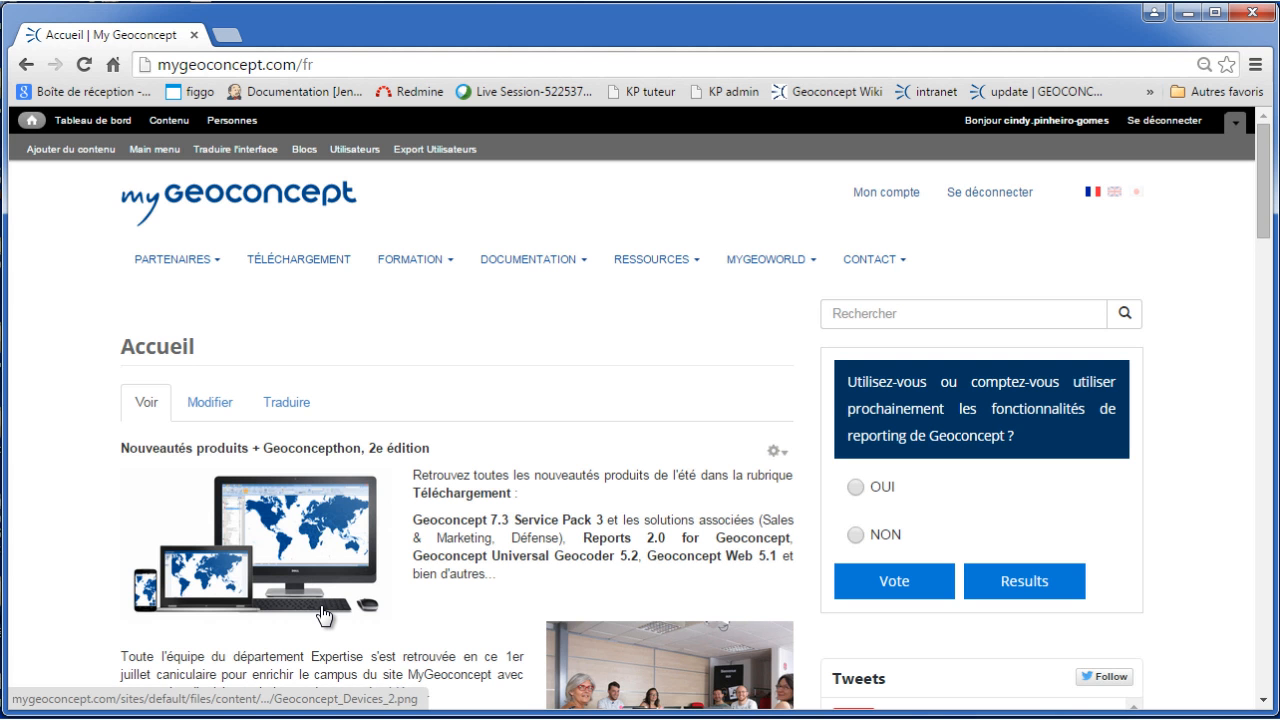
click(327, 263)
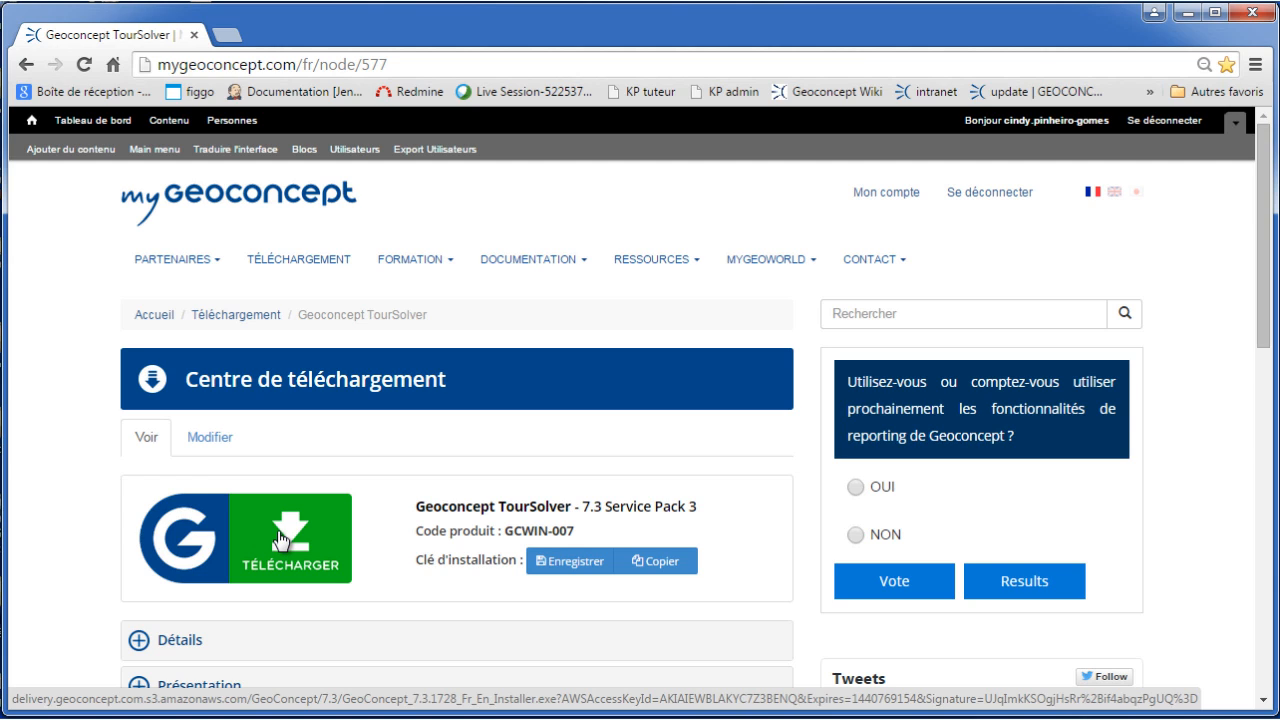
click(281, 541)
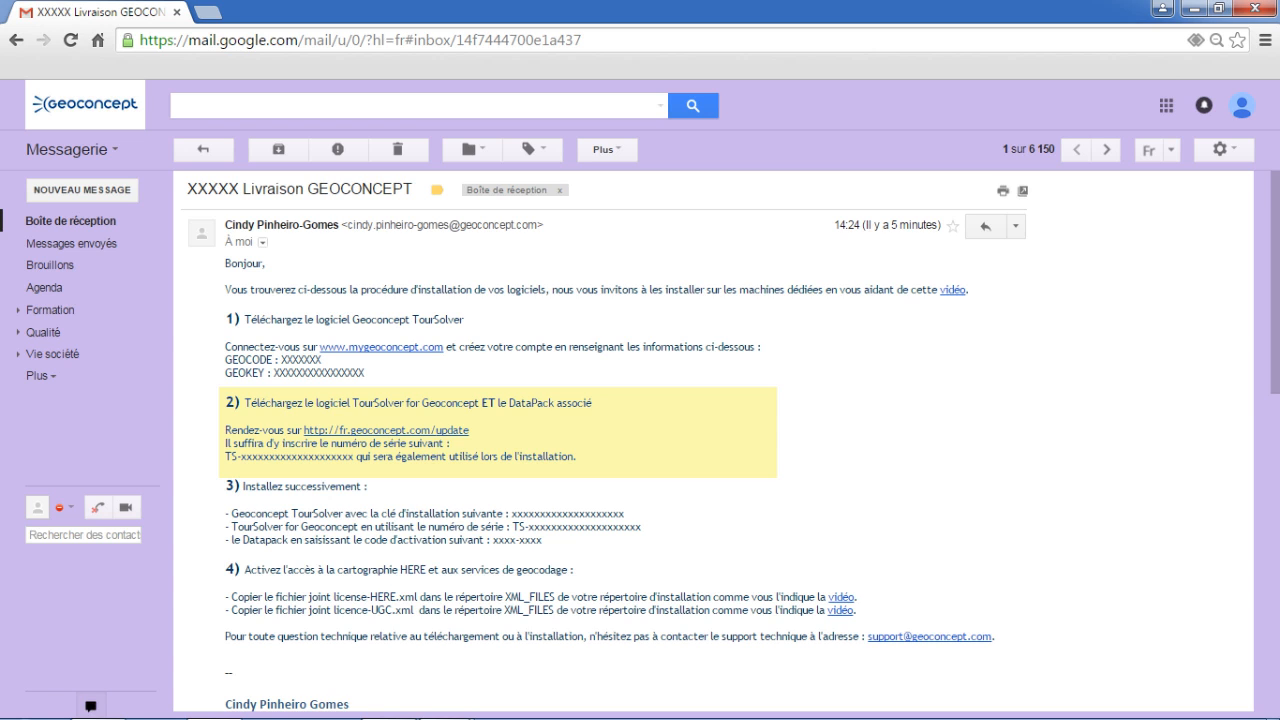
Submit the software serial number on the Geoconcept update page and download TourSolver-6.1.0.9-GC-FULL.exe
key(ctrl+v)
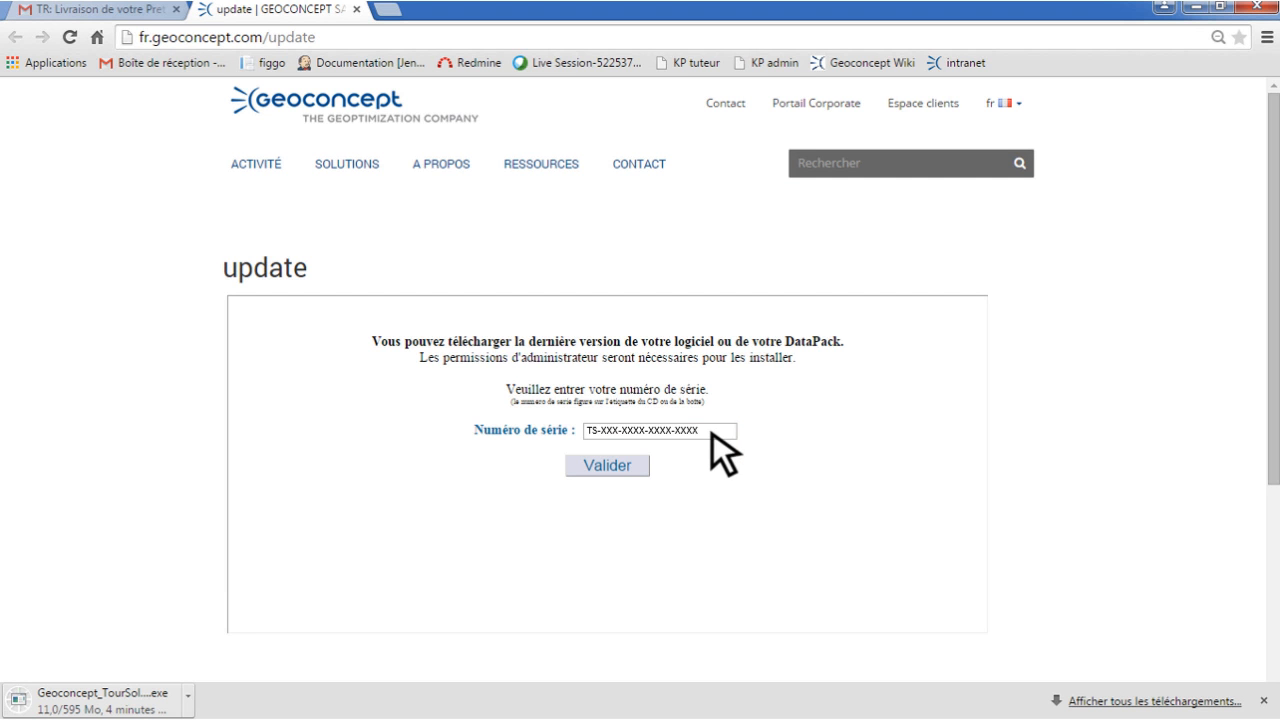
click(610, 466)
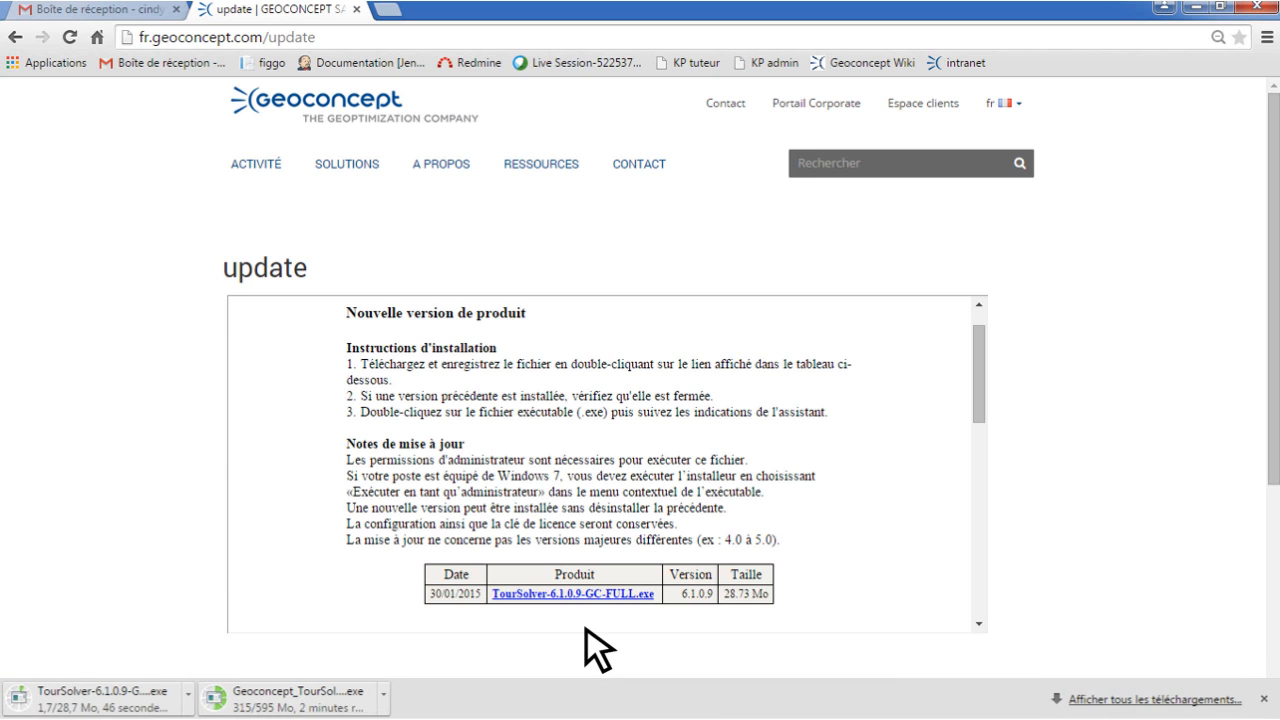
scroll(587, 628, down, 6)
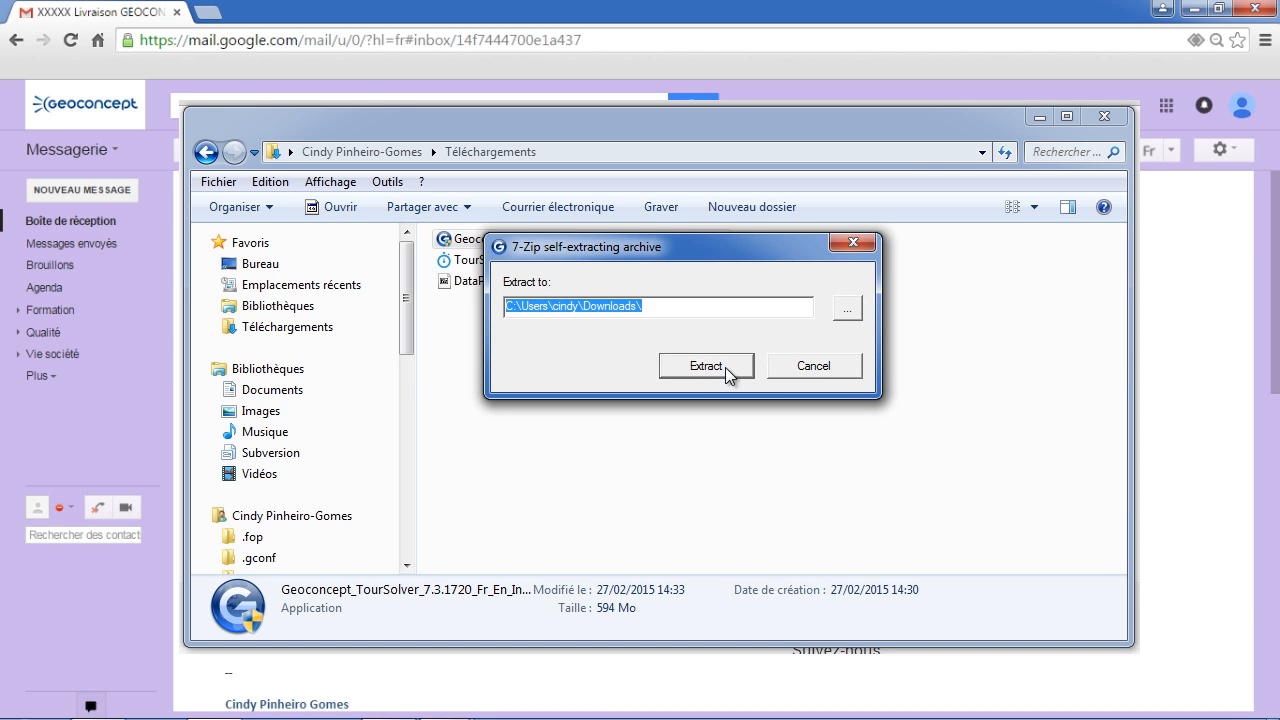
Extract the Geoconcept TourSolver 7.3.1720 installer archive into the Downloads folder and open the extracted folder
click(725, 367)
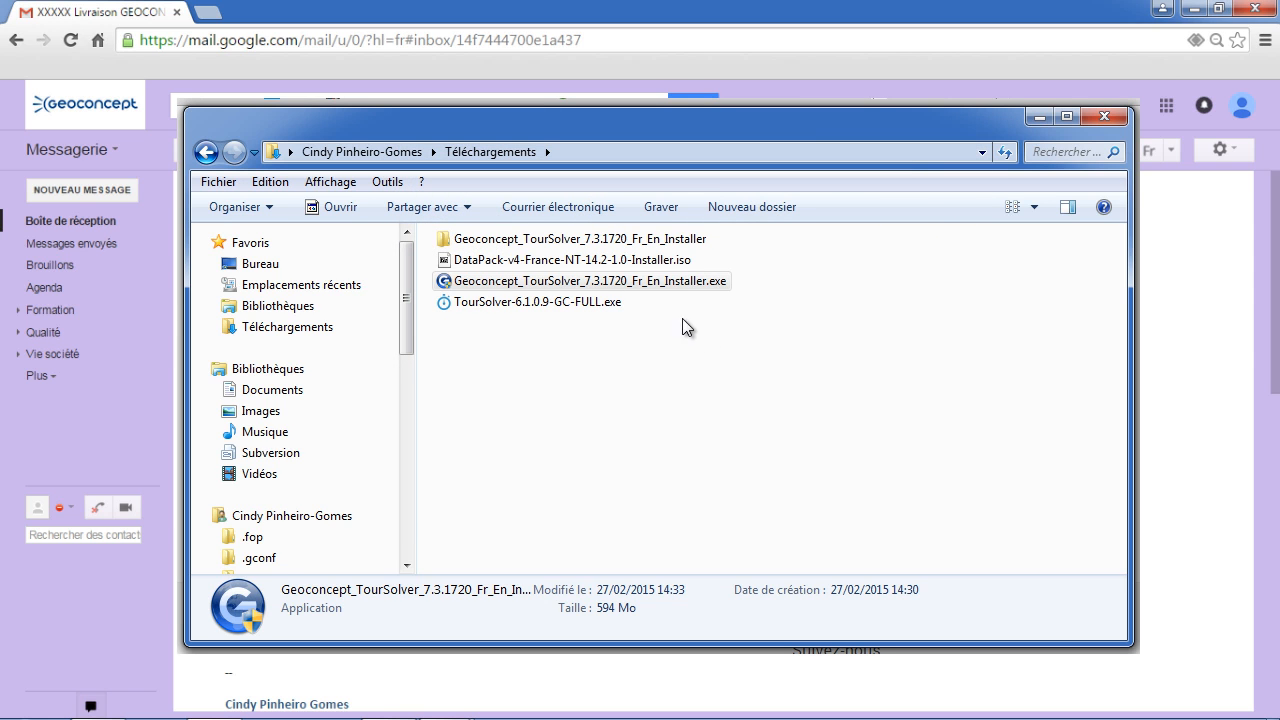
click(640, 240)
double_click(639, 240)
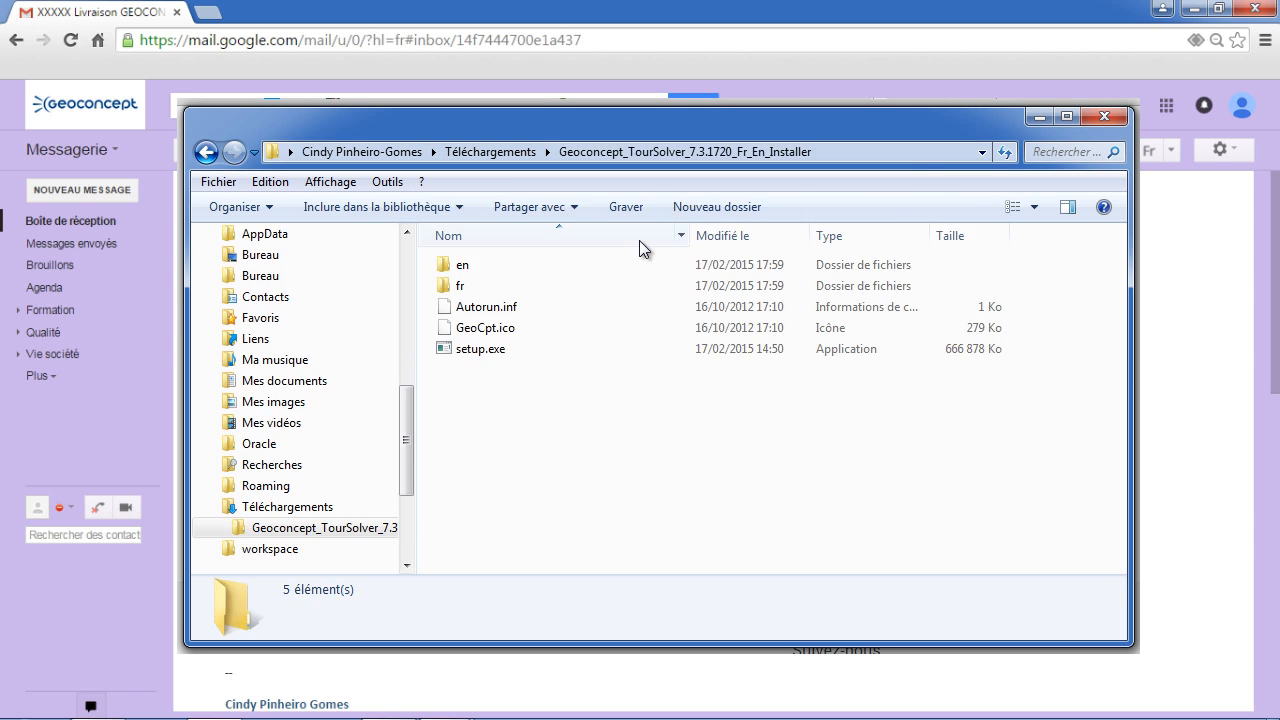
Run setup.exe as administrator in Français (Standard) and choose to install a new copy of the product
right_click(474, 350)
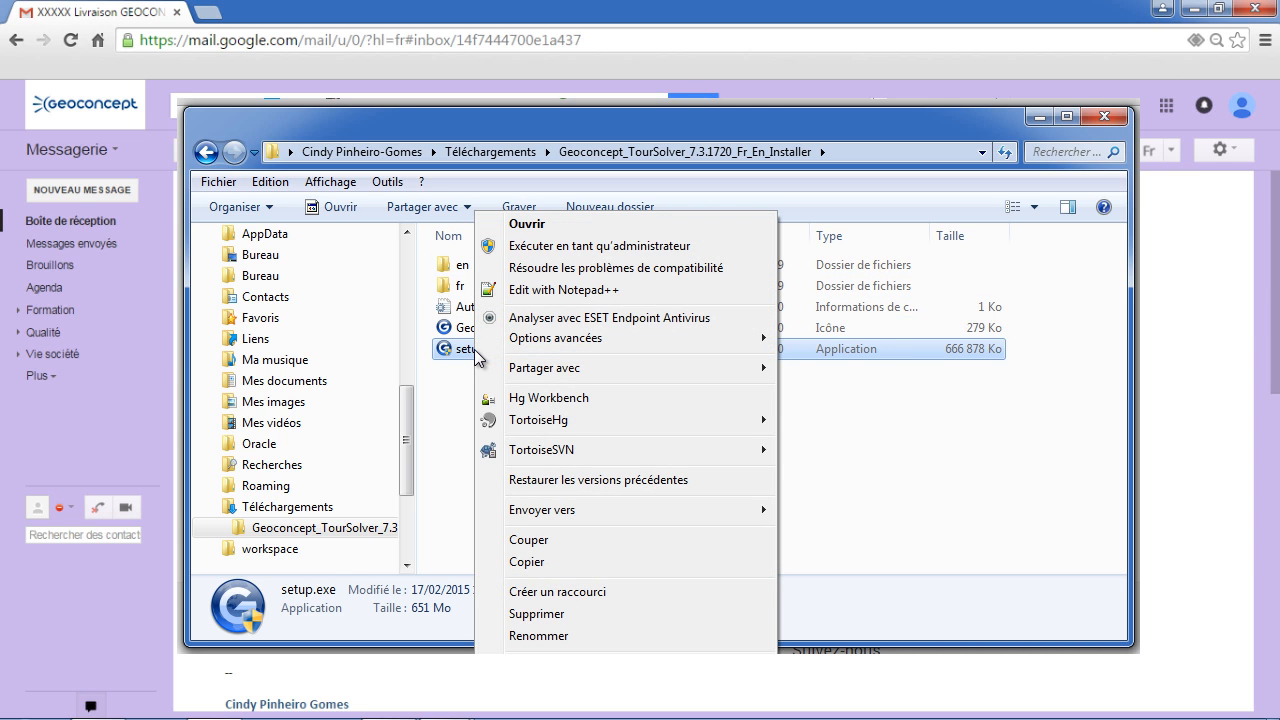
click(597, 249)
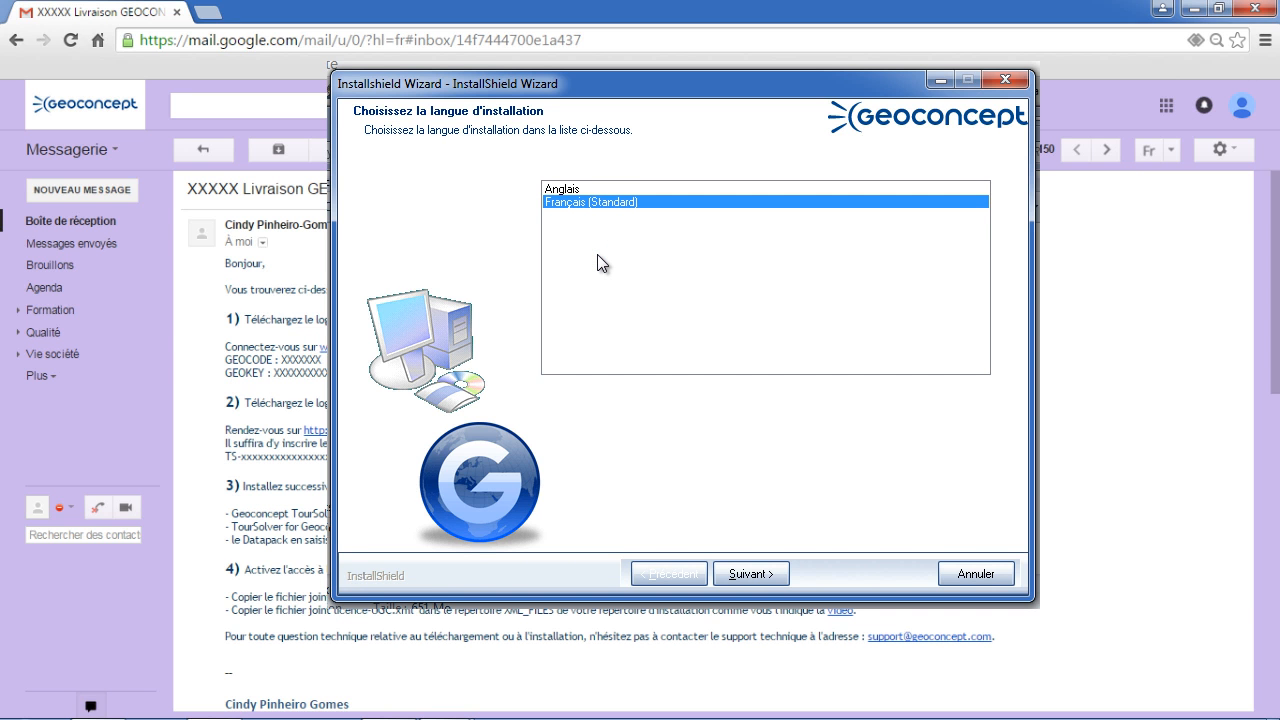
click(766, 578)
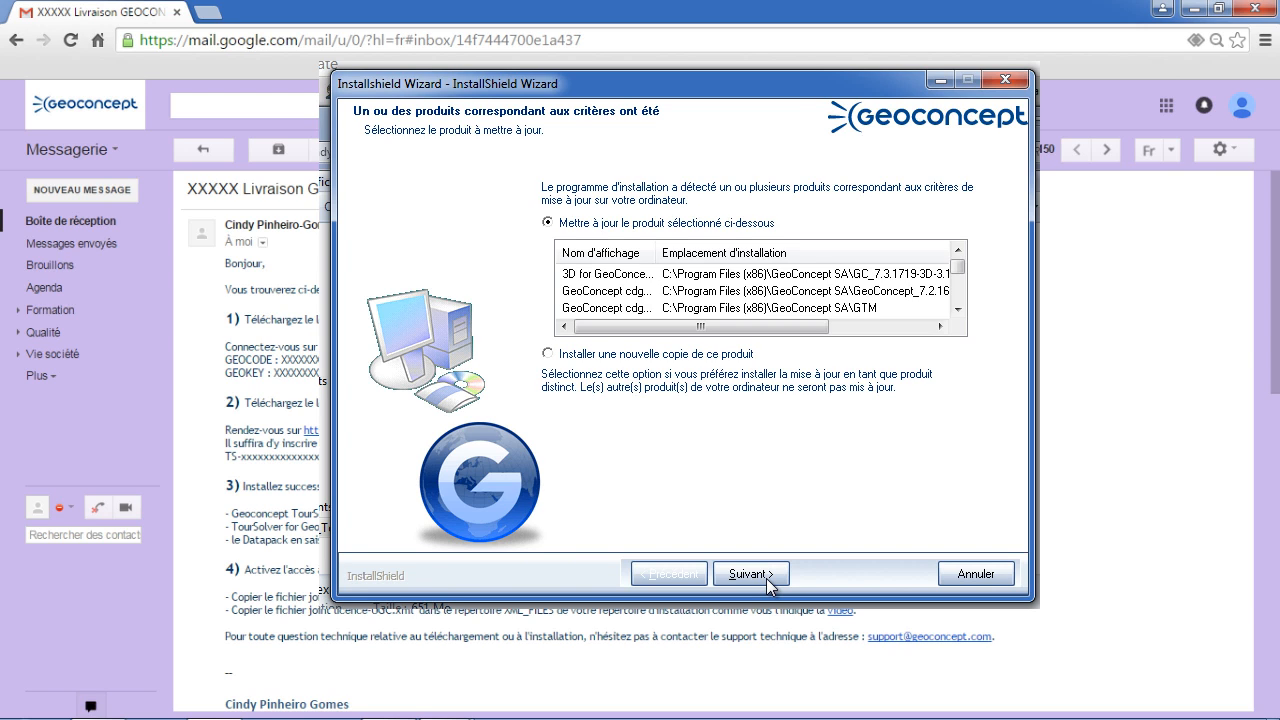
click(548, 354)
click(751, 574)
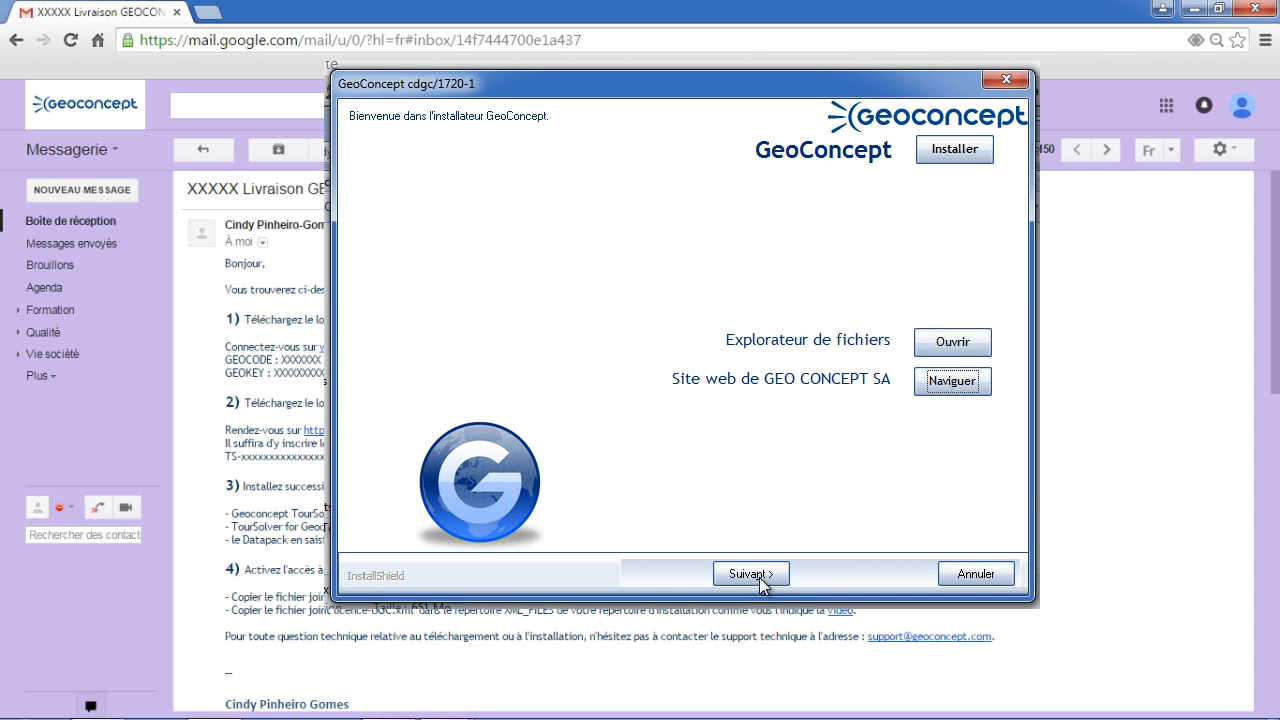
Start the GeoConcept installation and accept the terms of its licence agreement
click(751, 574)
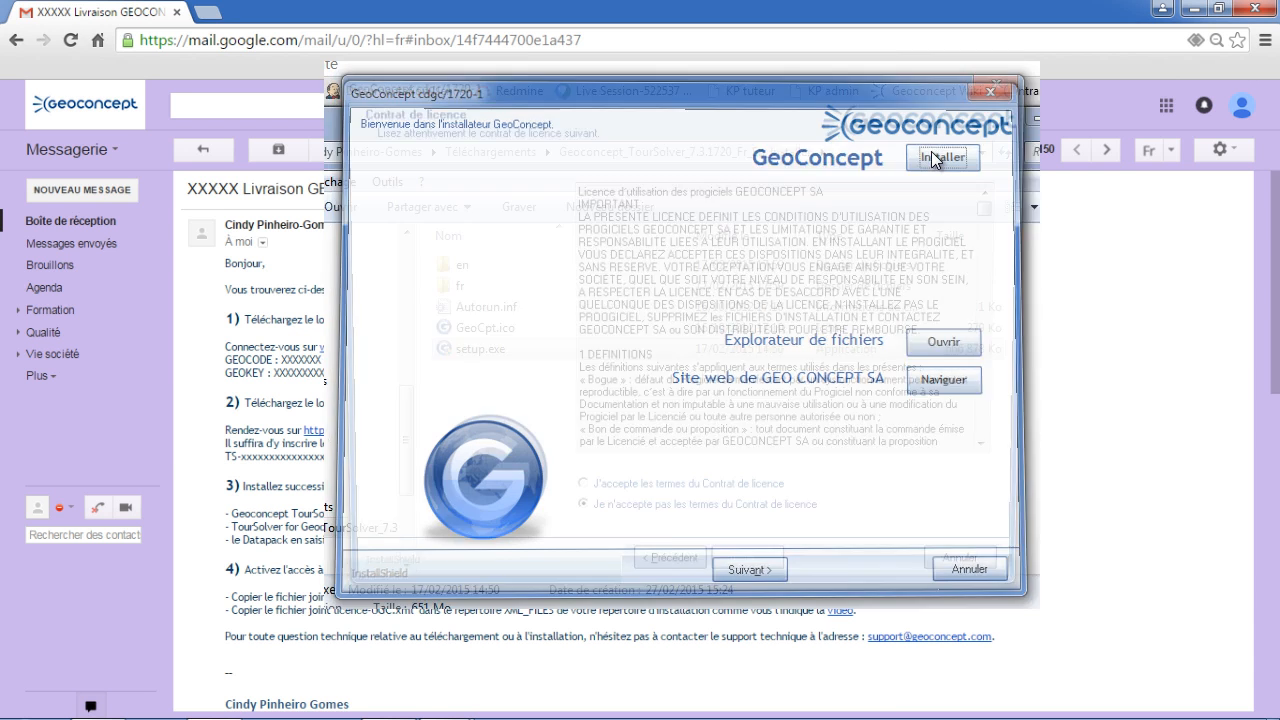
click(620, 494)
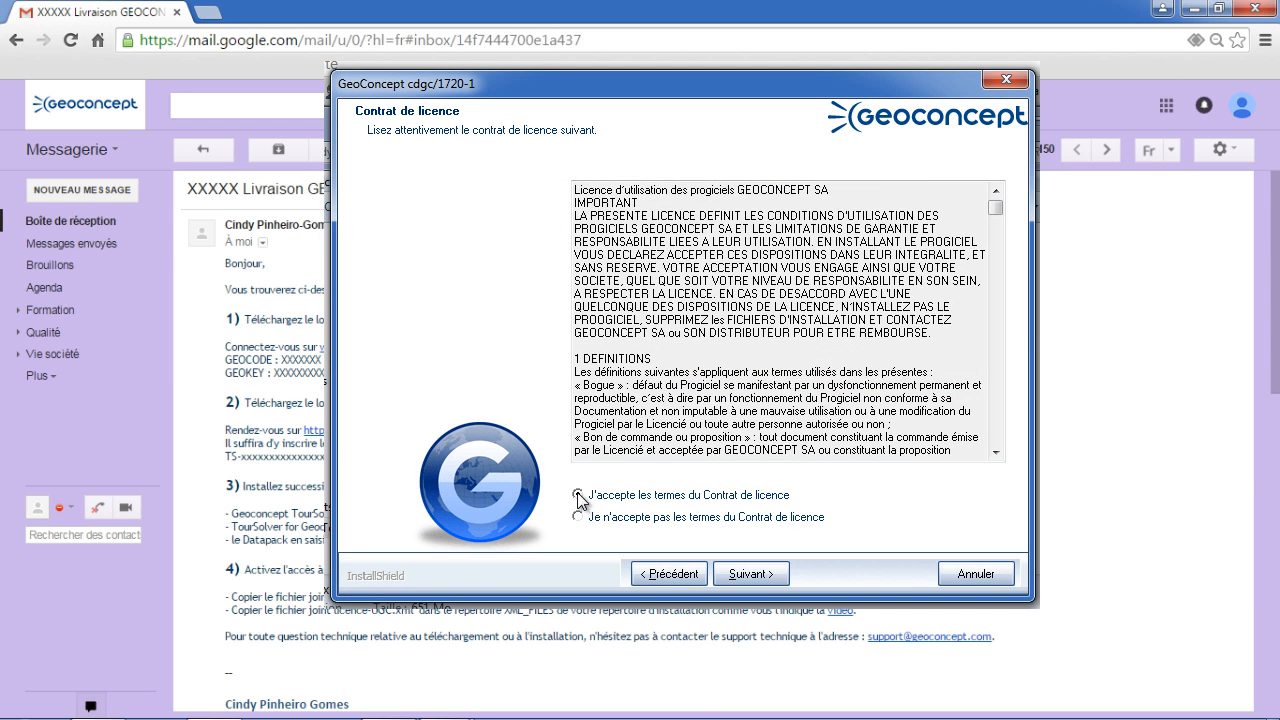
click(758, 574)
Enter "ma societe" as the company name, paste the CD key, and submit the customer information
click(755, 393)
click(556, 322)
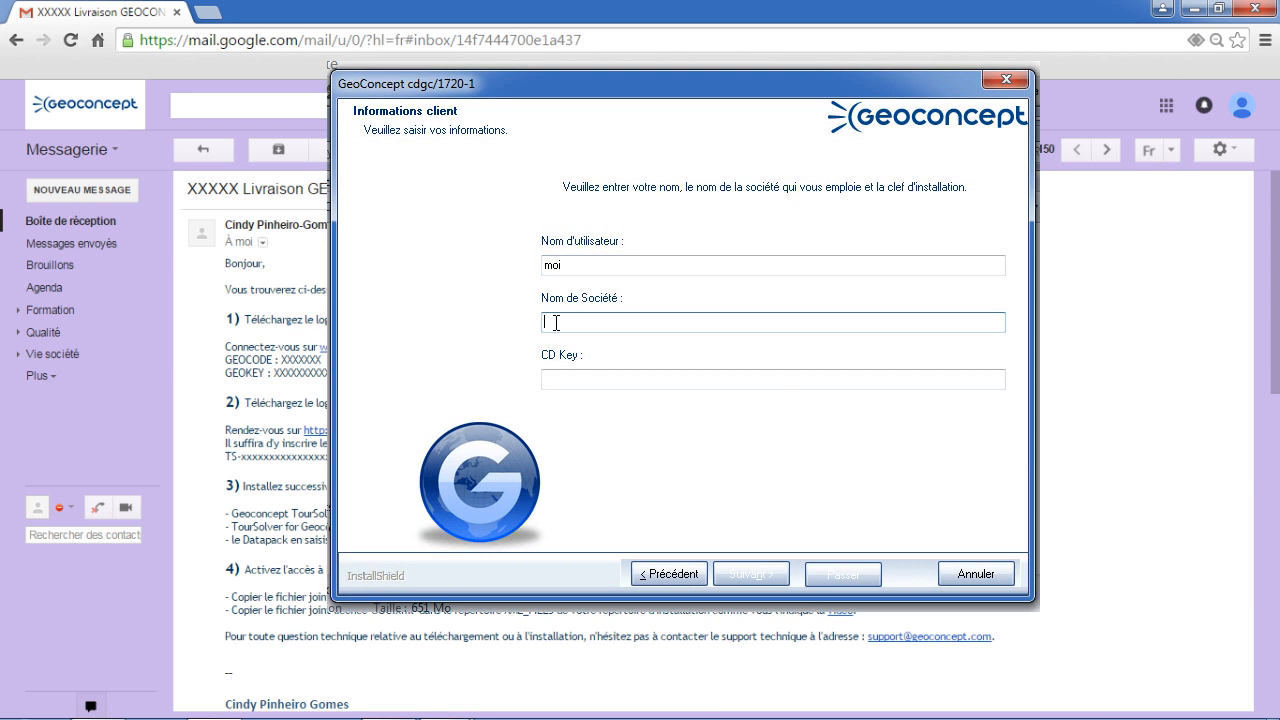
text(ma societe)
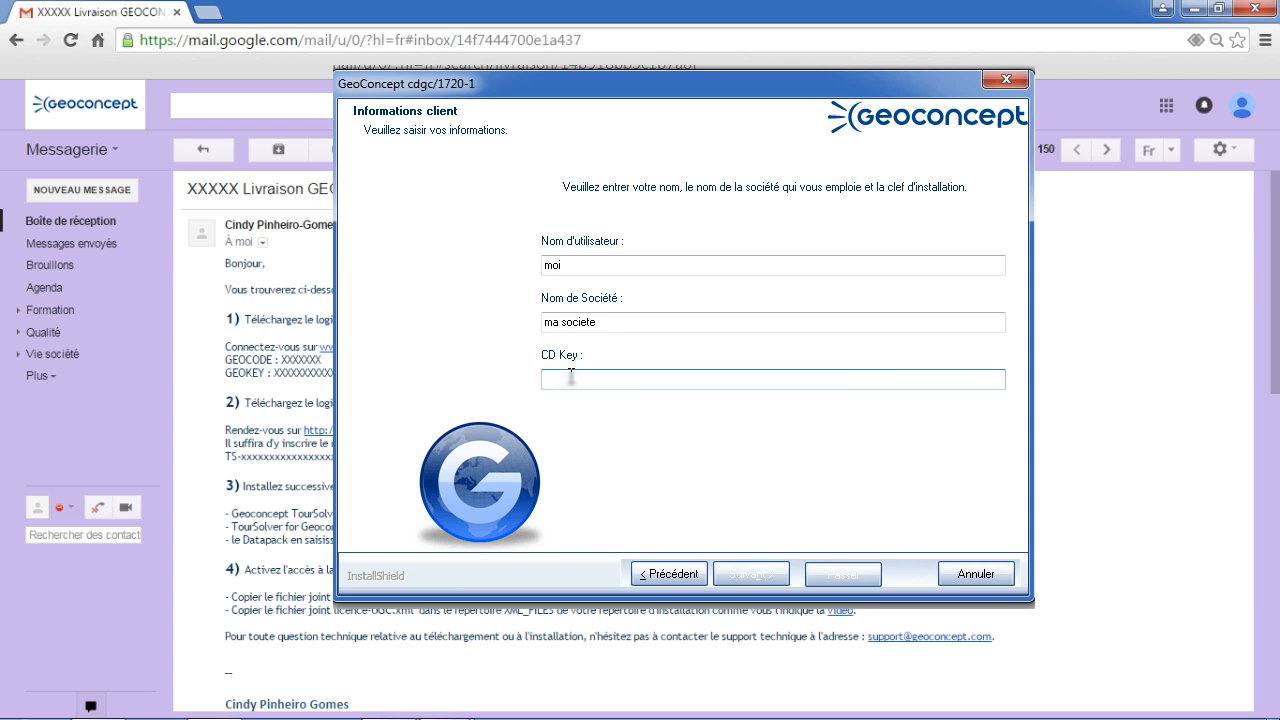
right_click(570, 379)
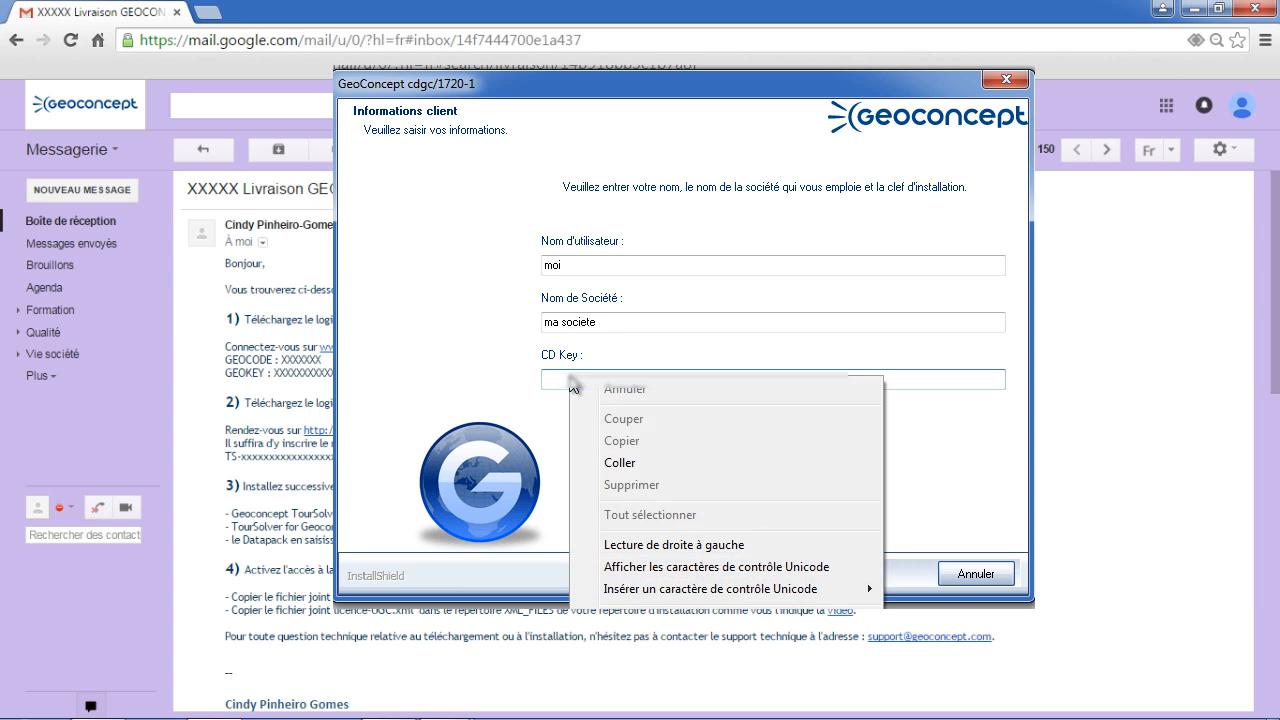
click(620, 462)
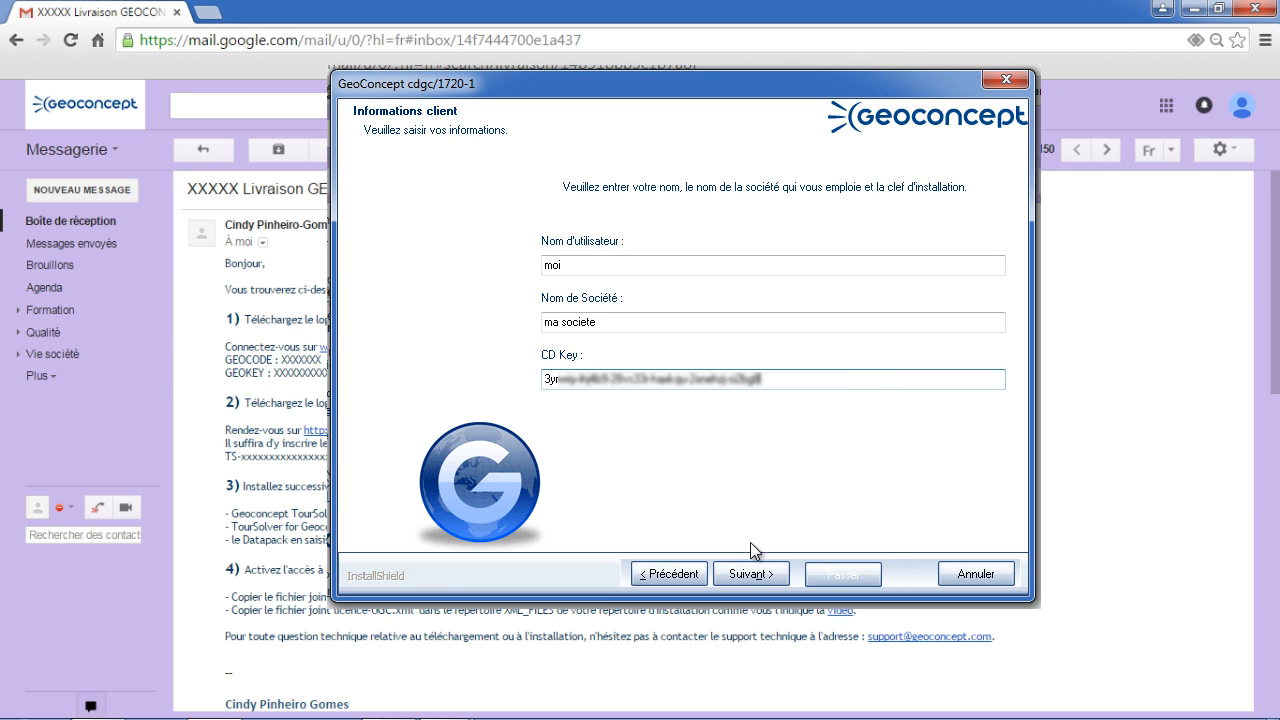
click(769, 575)
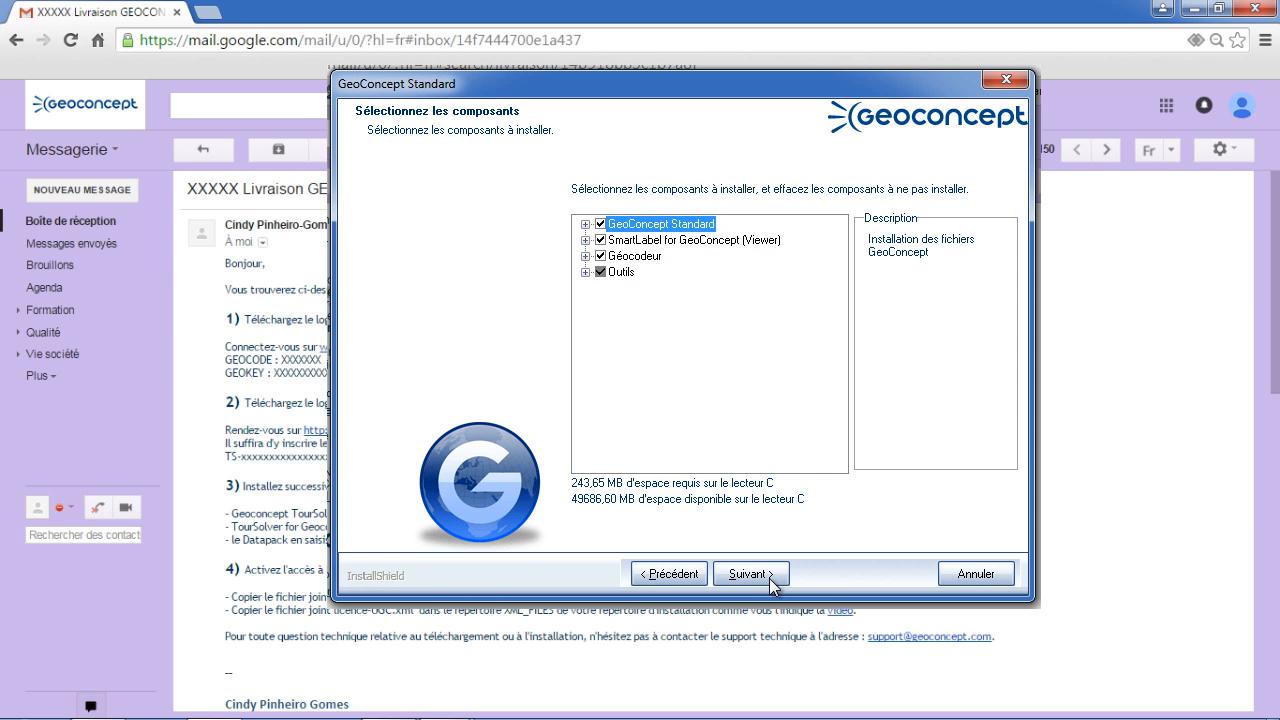
Accept the default components and the destination folder C:\Program Files (x86)\GeoConcept SA\GeoConcept for the GeoConcept installation
click(769, 578)
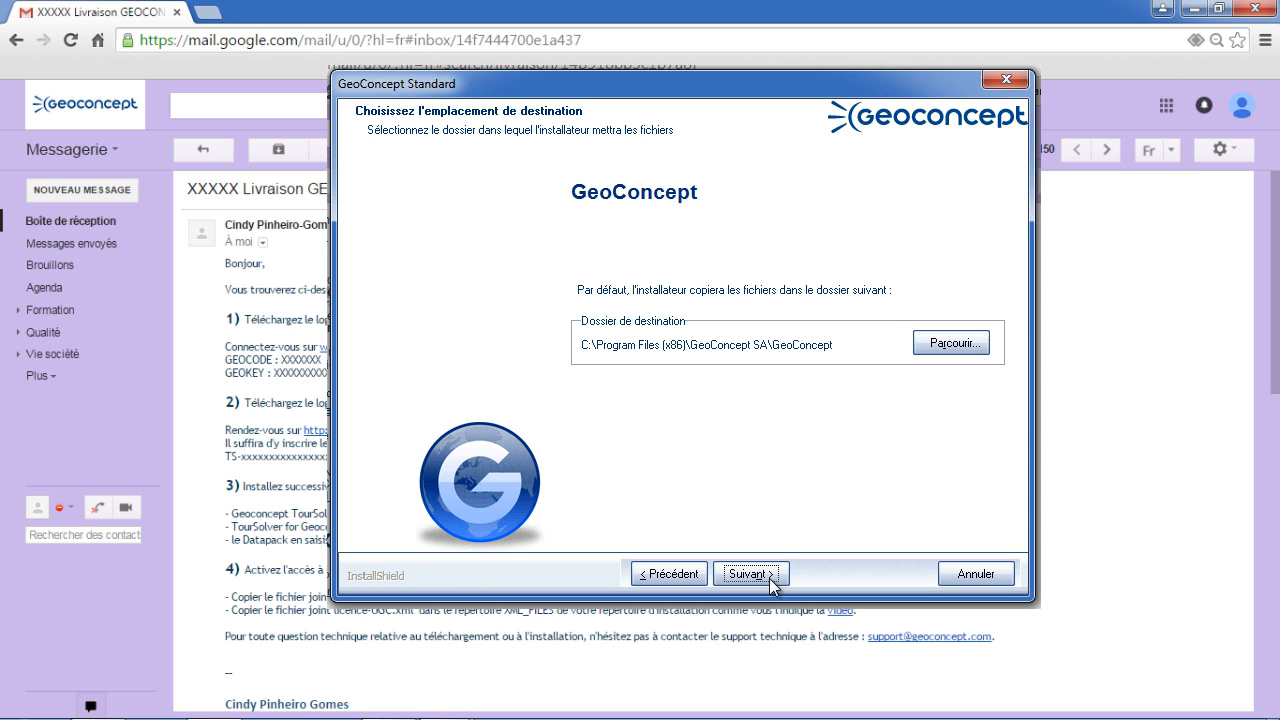
click(769, 578)
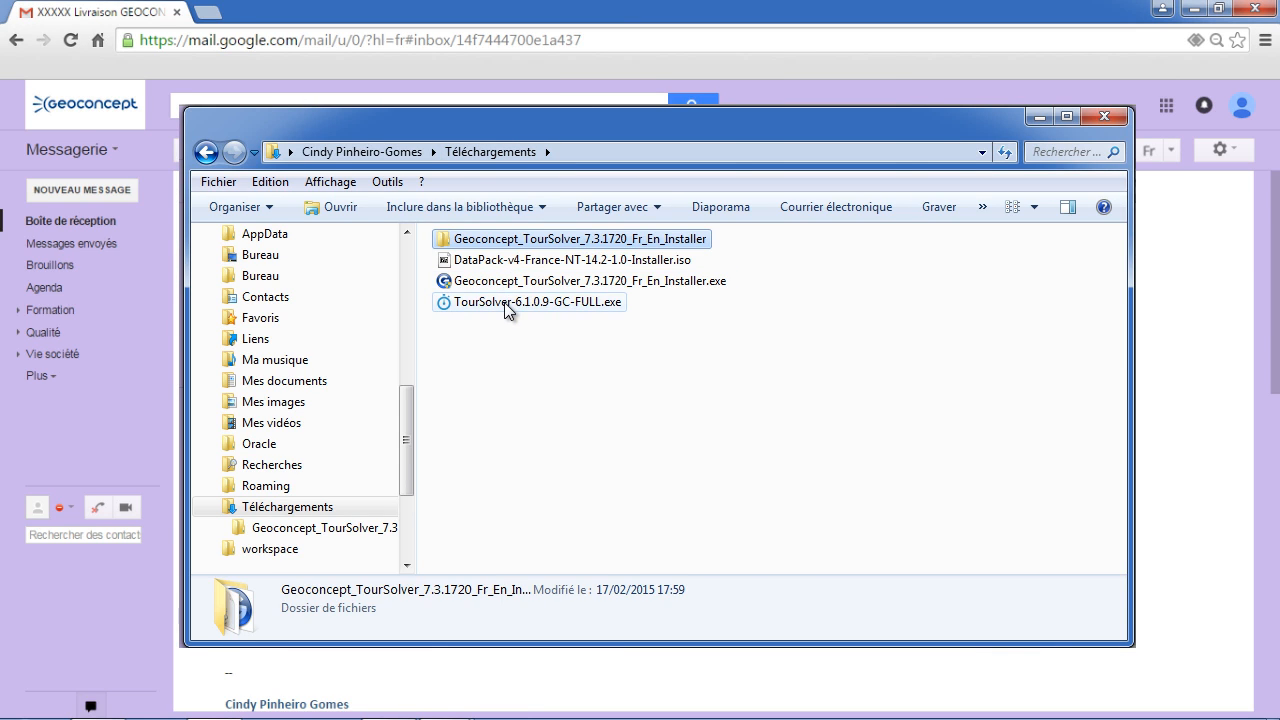
Run TourSolver-6.1.0.9-GC-FULL.exe as administrator and accept its licence agreement
click(504, 302)
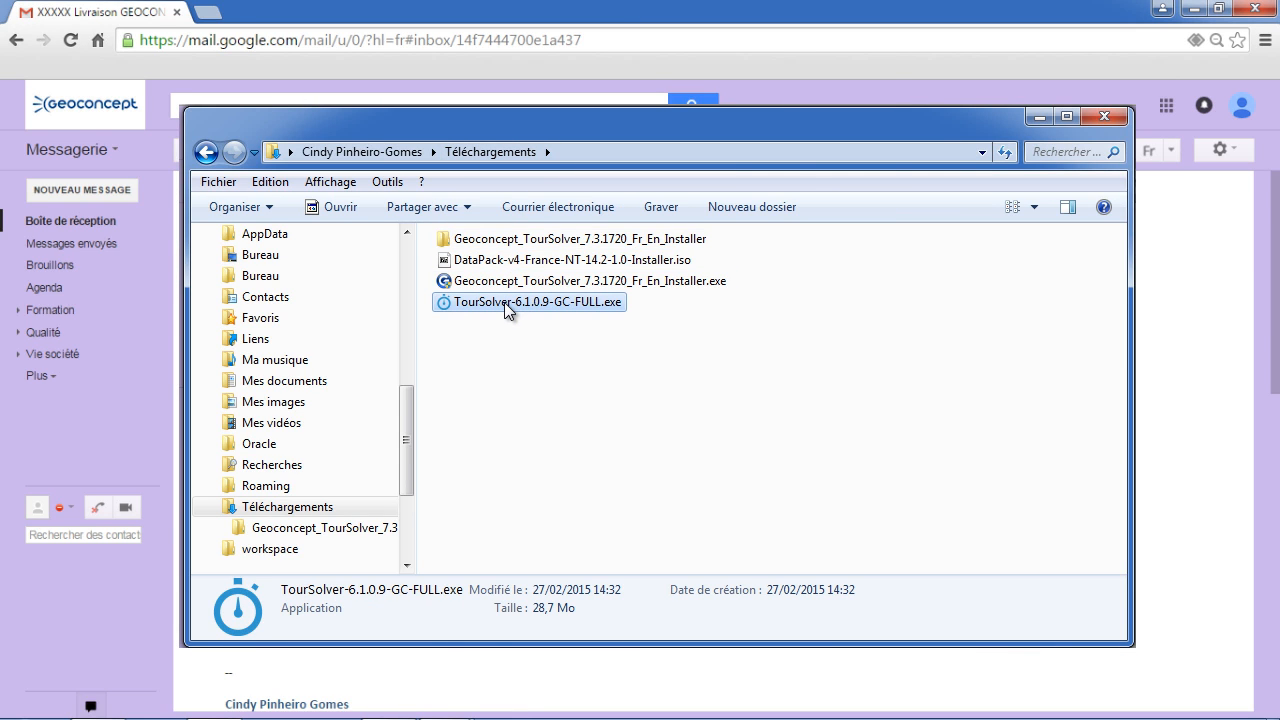
right_click(504, 302)
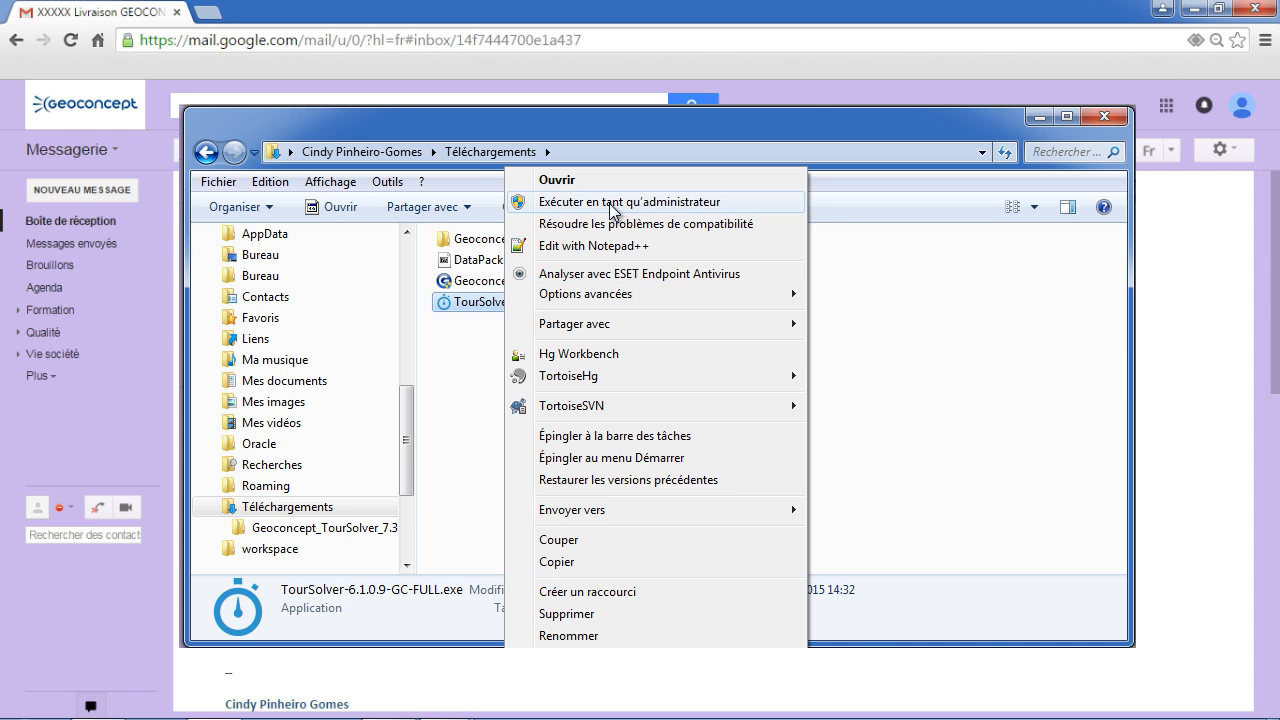
click(694, 202)
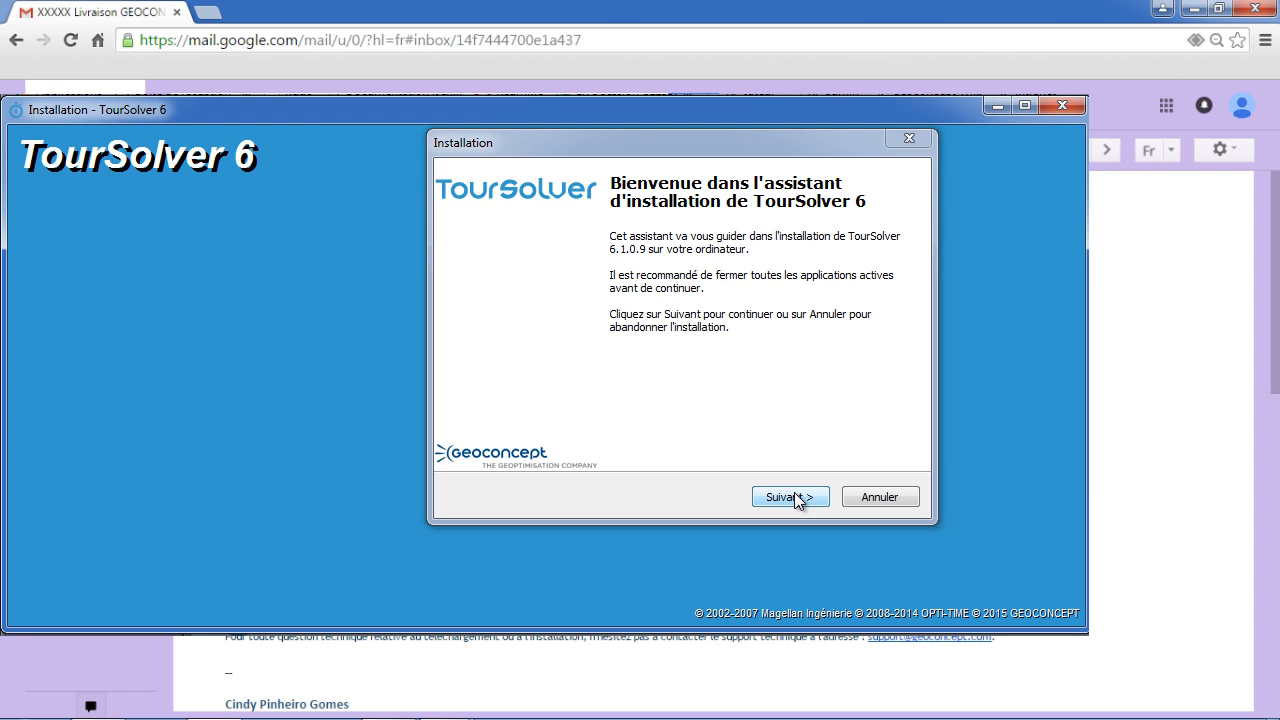
click(796, 497)
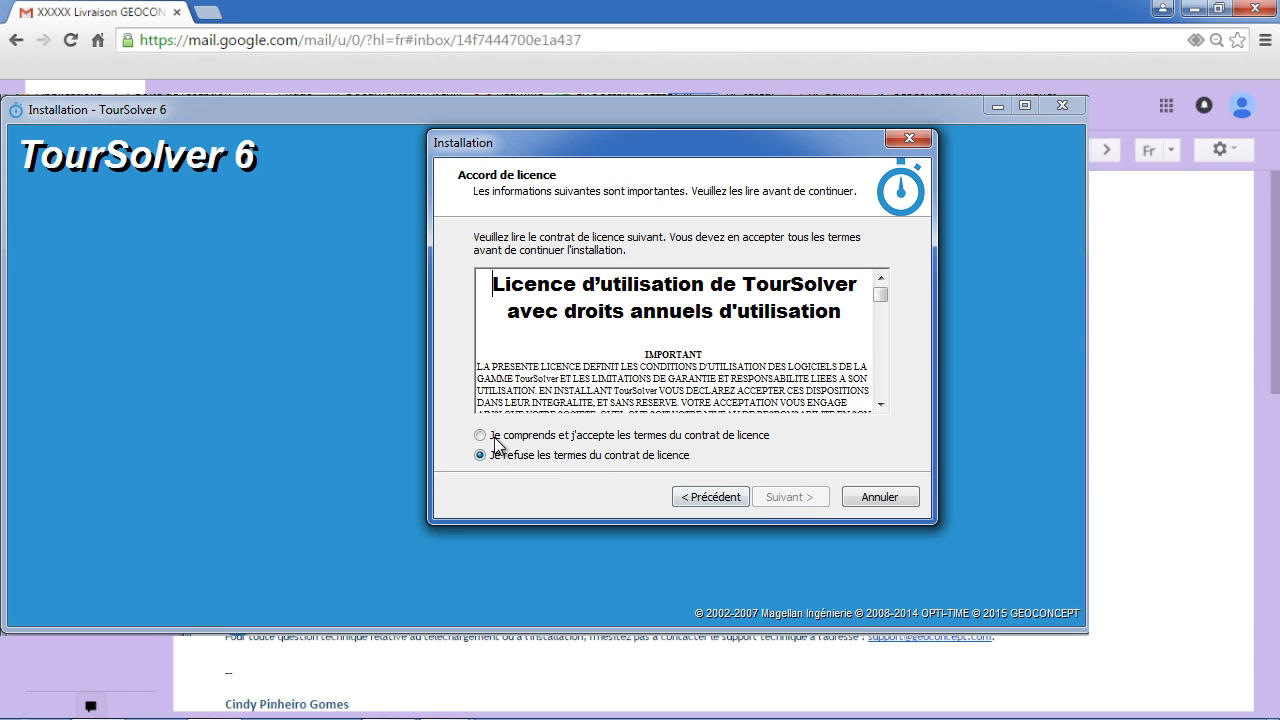
click(496, 437)
click(790, 497)
Fill in the TourSolver user information with "ma societe" as the organisation and paste the serial number
click(746, 392)
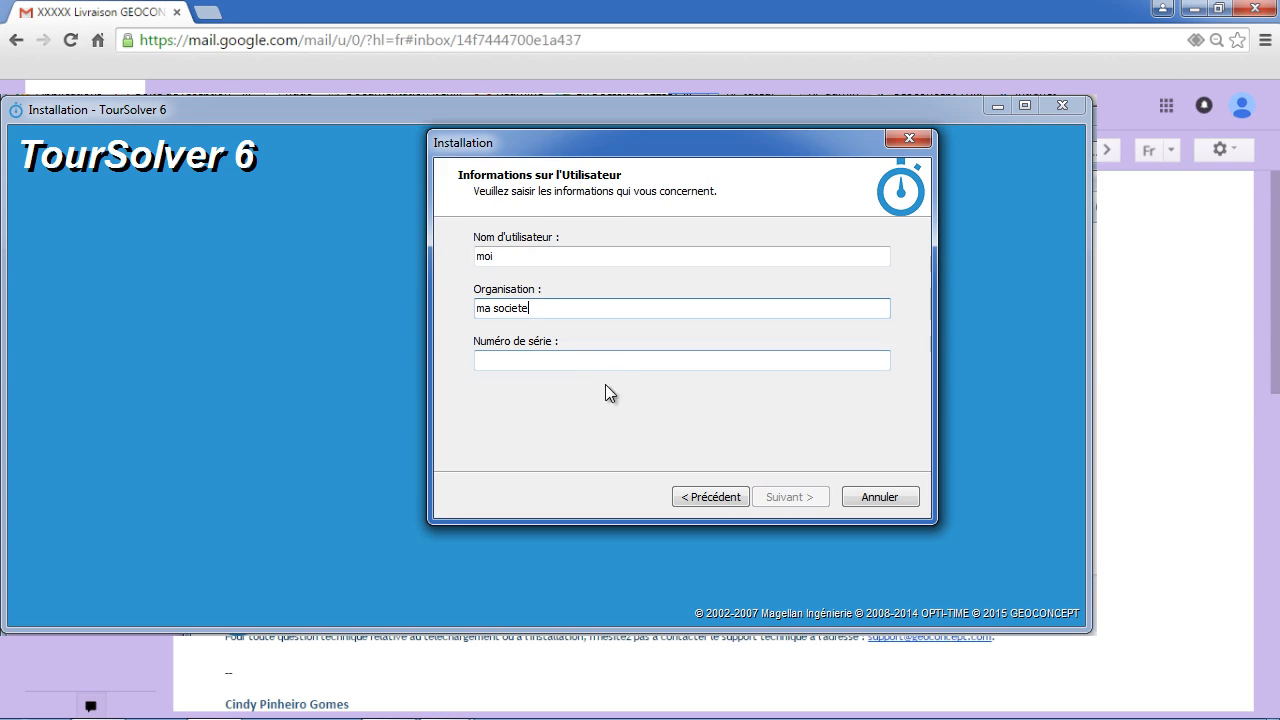
click(606, 362)
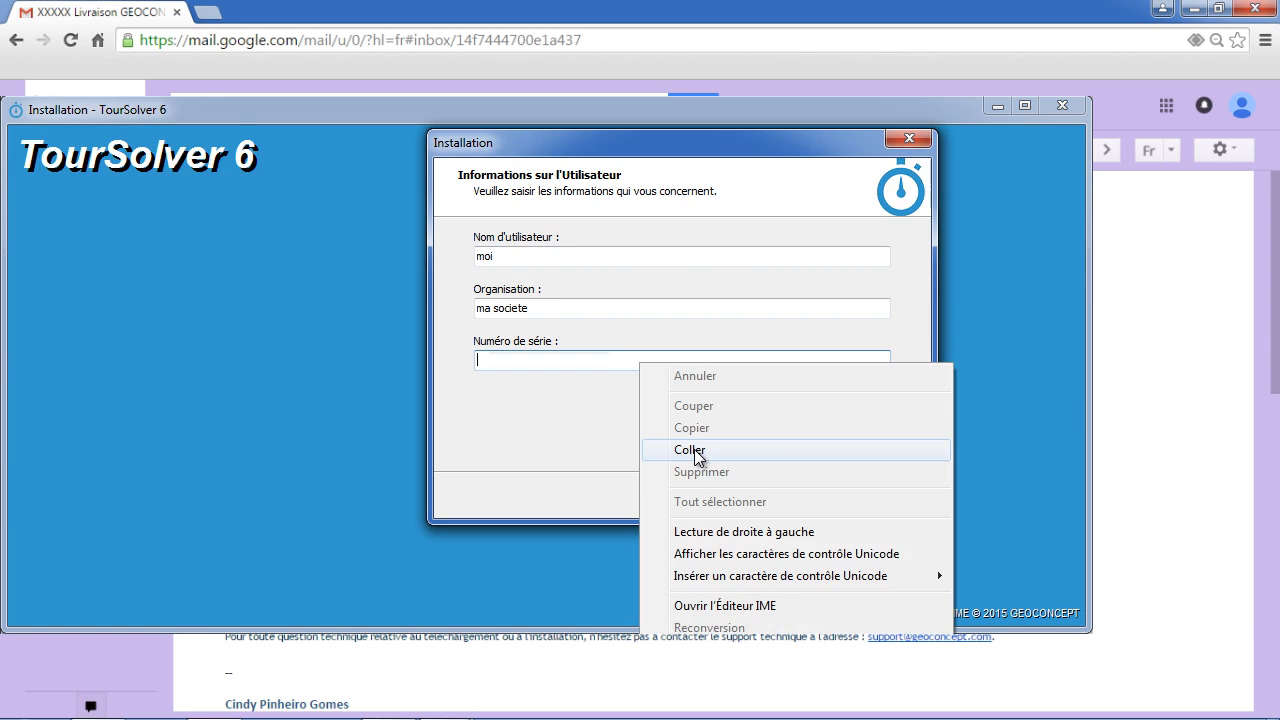
click(692, 451)
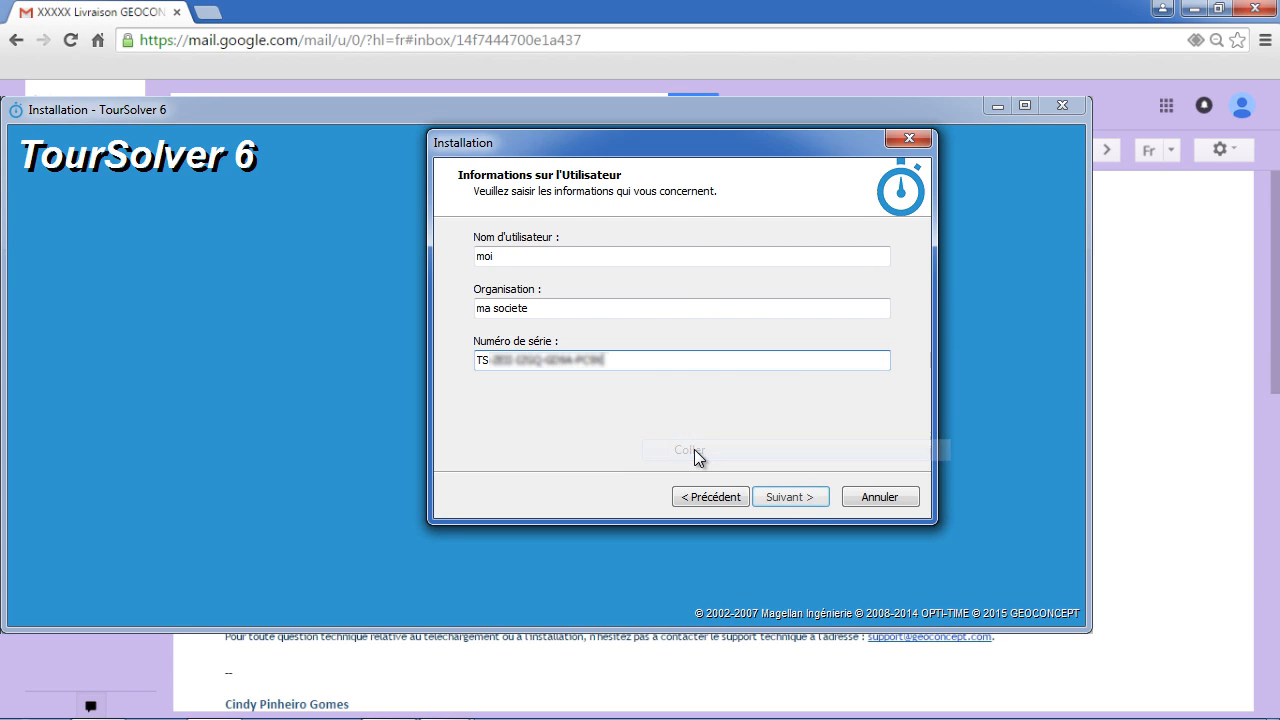
click(790, 497)
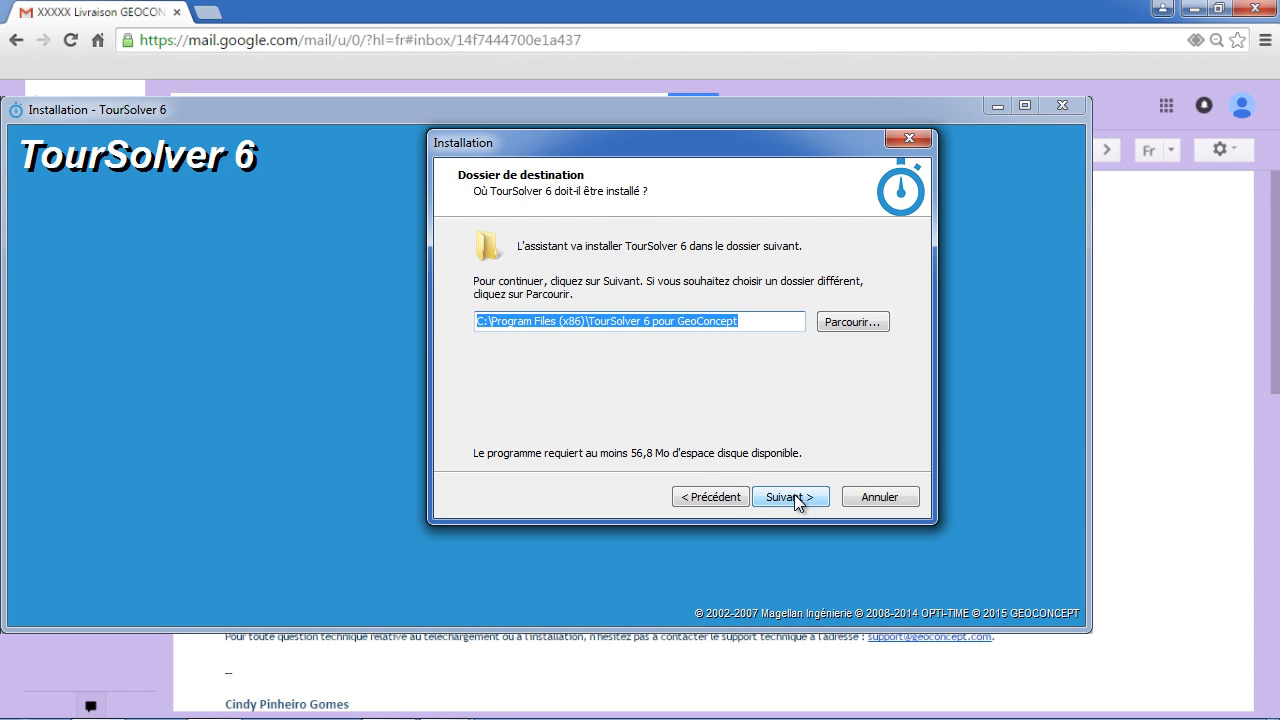
Install TourSolver 6 with the default program and add-on folders, keeping the desktop icon option
click(799, 500)
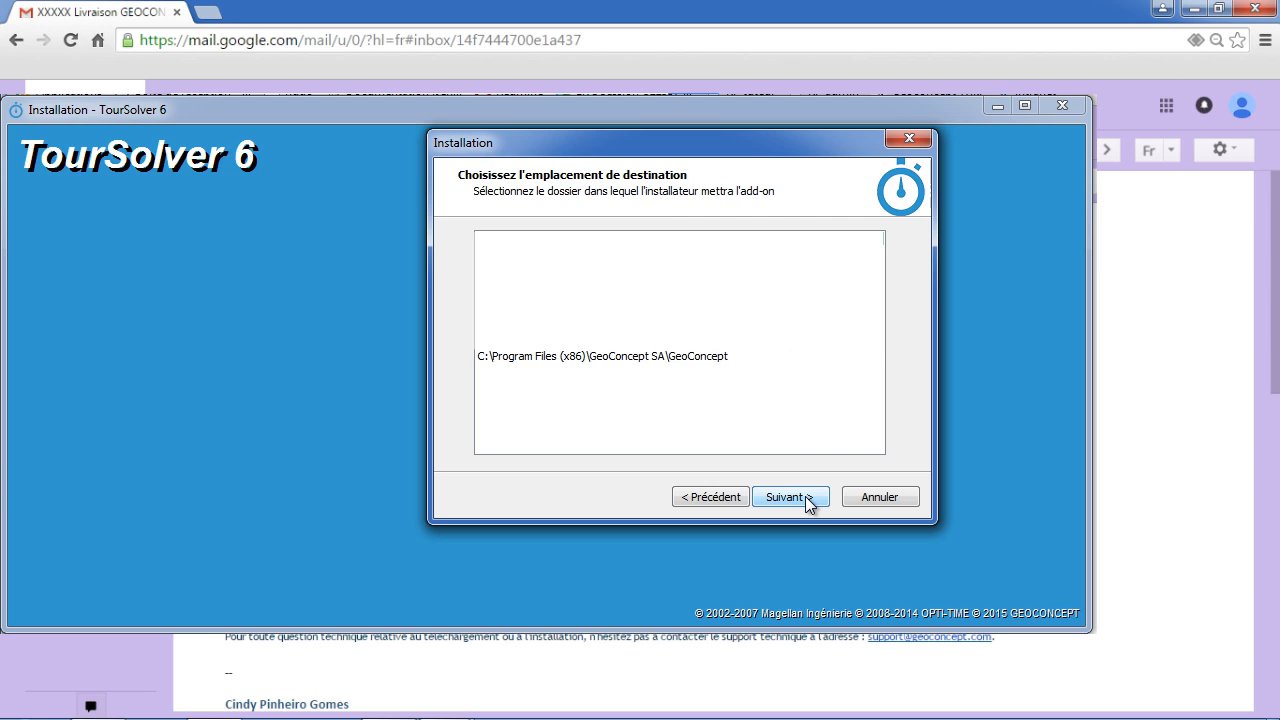
click(806, 500)
click(804, 499)
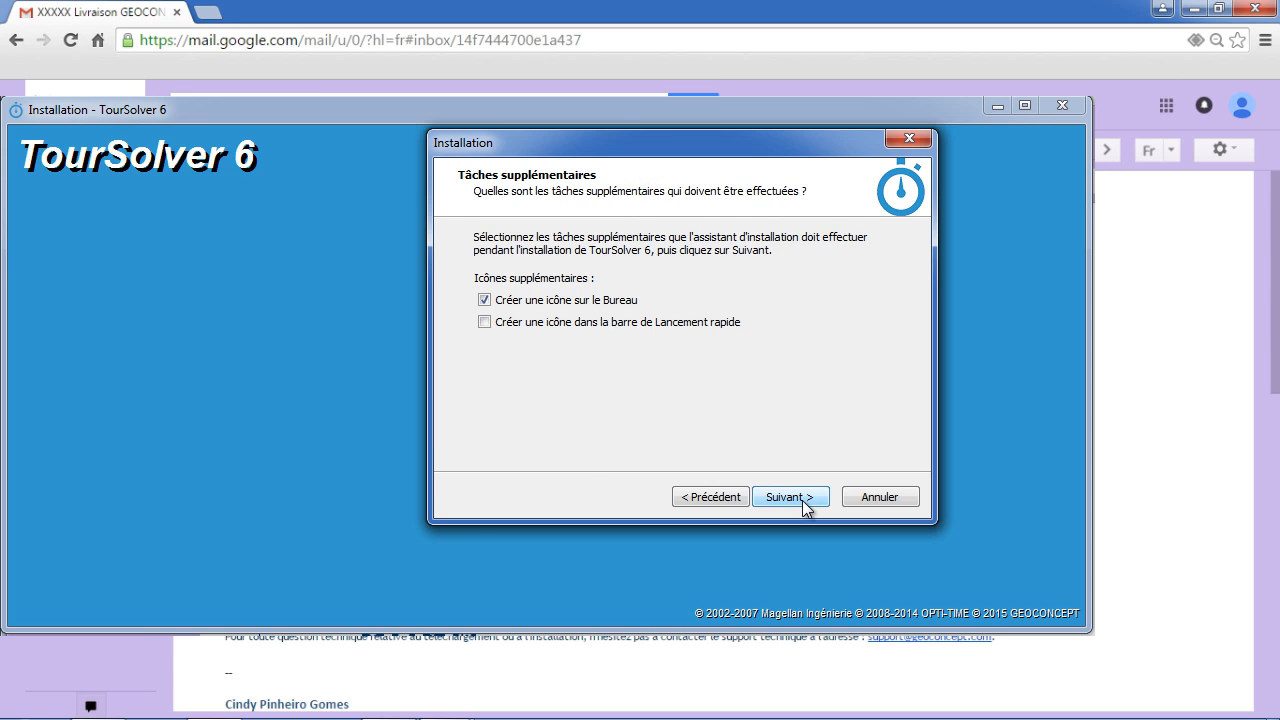
click(804, 499)
click(804, 499)
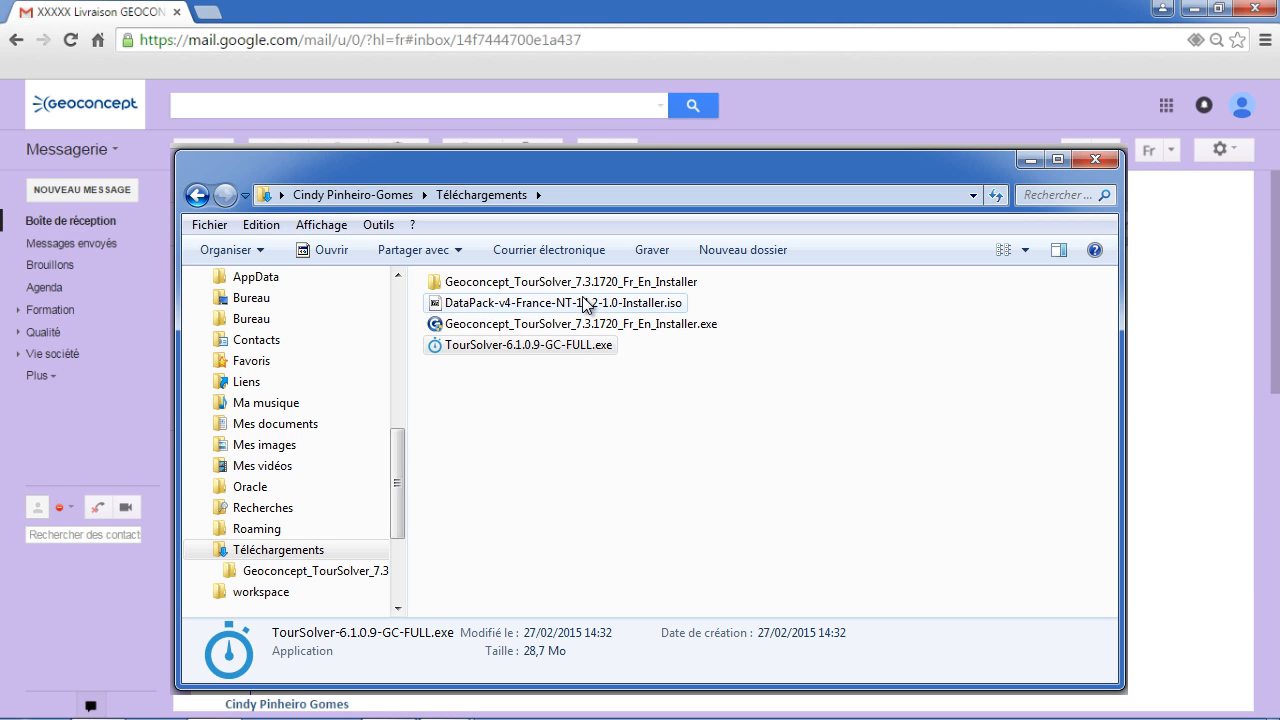
Open DataPack-v4-France-NT-14.2-1.0-Installer.iso with 7-Zip File Manager and extract its files into the Téléchargements folder
click(583, 300)
right_click(588, 300)
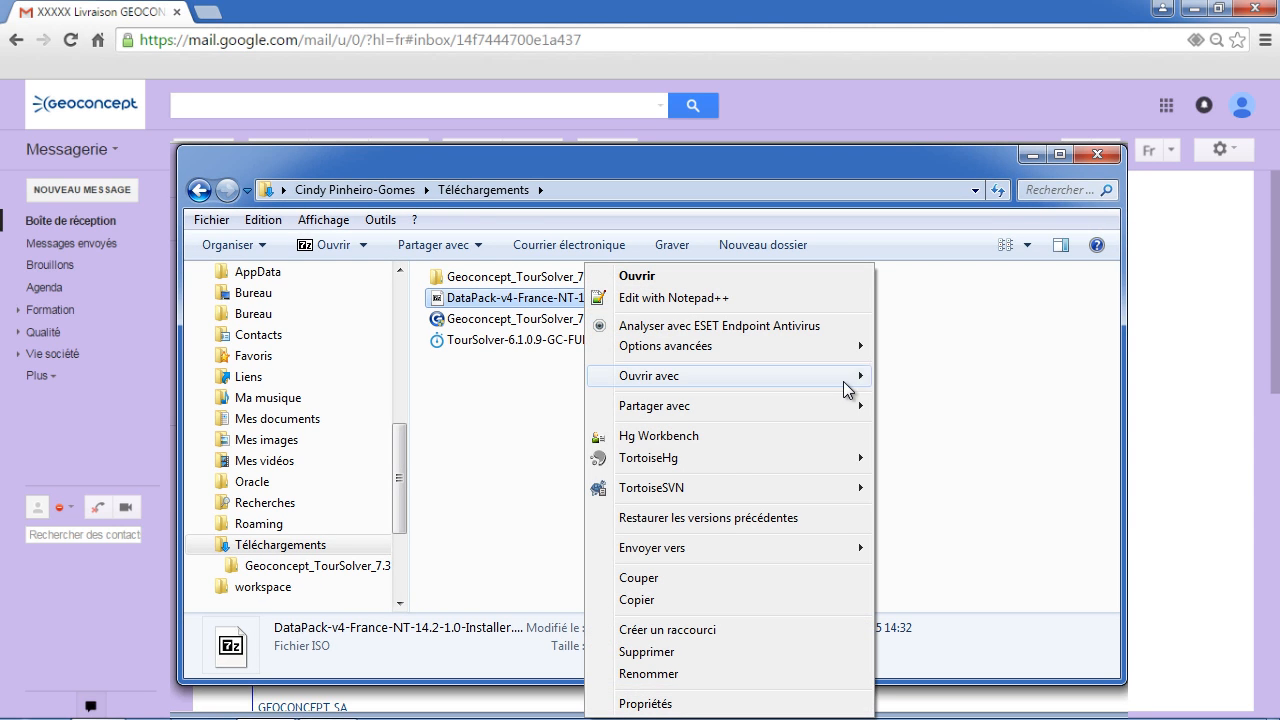
mouse_move(853, 382)
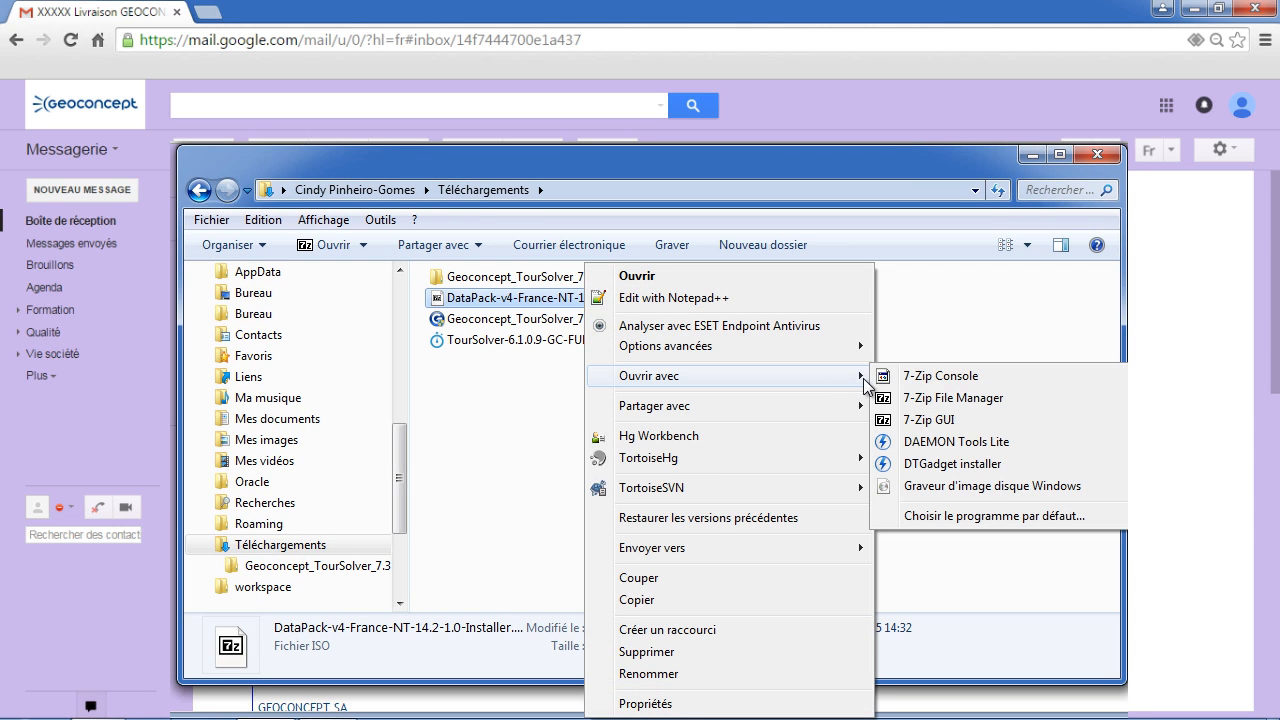
click(965, 400)
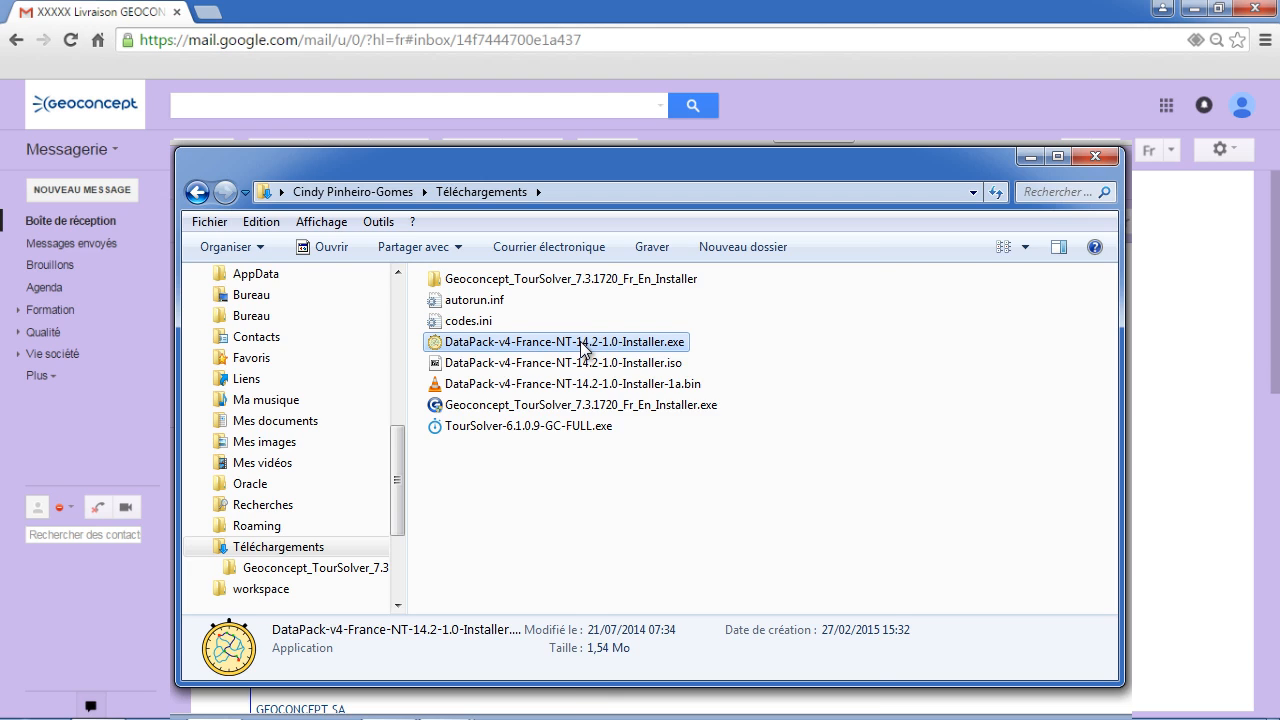
Run DataPack-v4-France-NT-14.2-1.0-Installer.exe as administrator with Français as the setup language
right_click(580, 341)
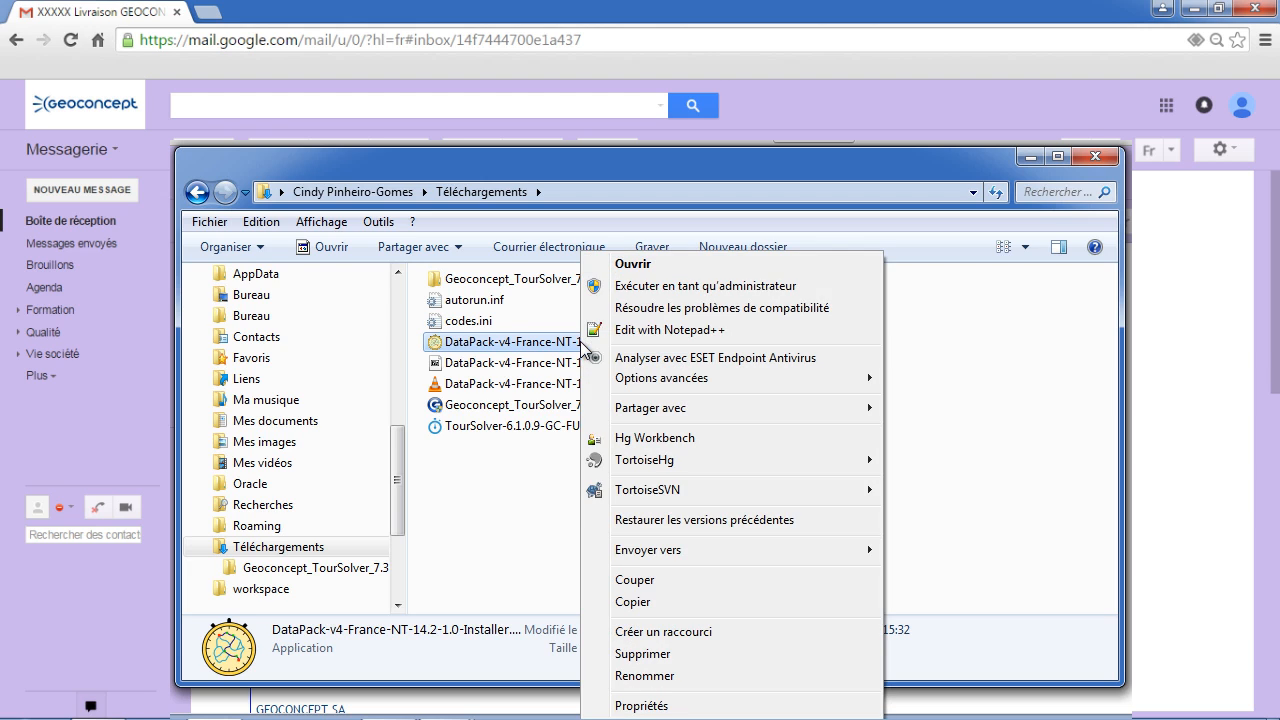
click(670, 289)
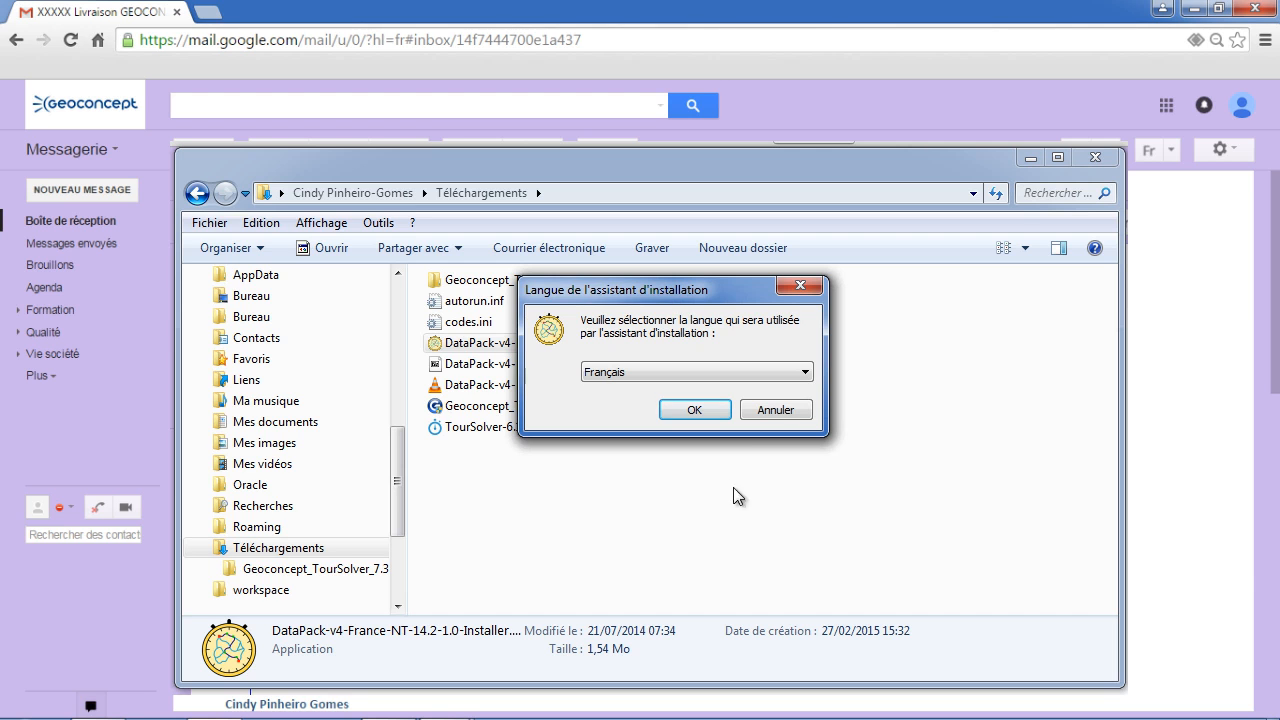
click(704, 414)
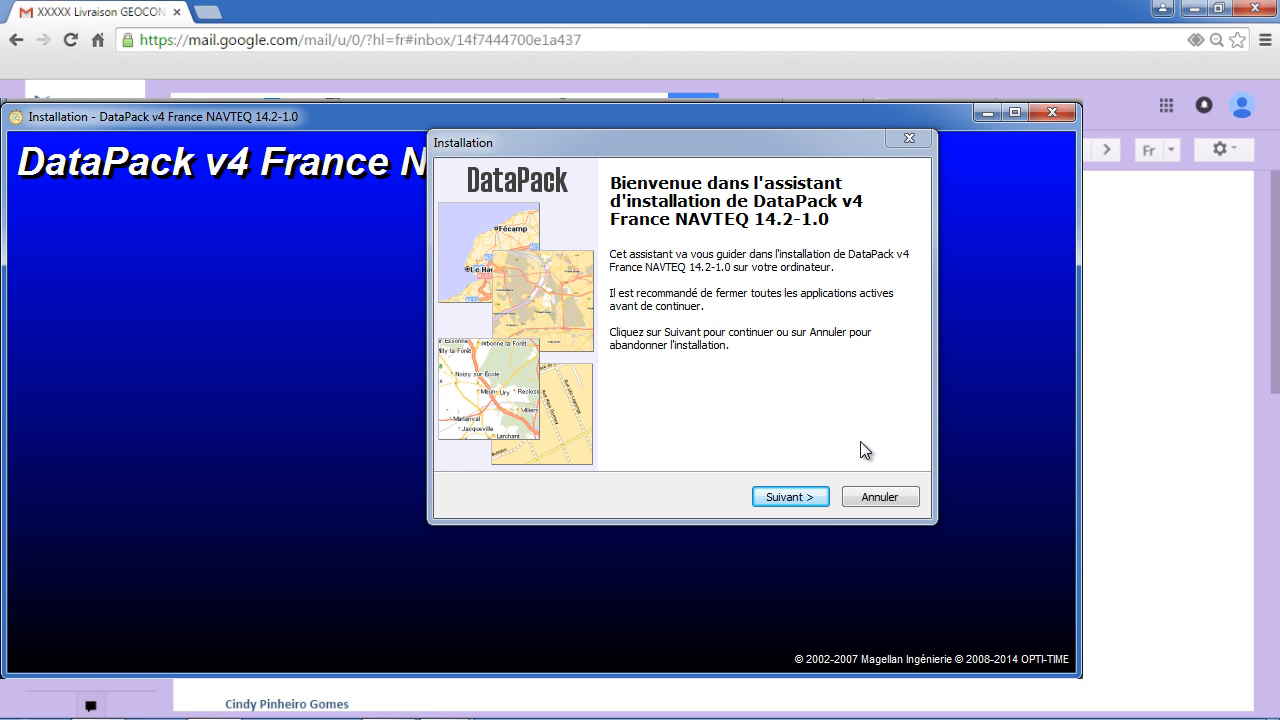
Install the DataPack in the default folder C:\Program Files (x86)\DataPack v4\France NT 14.2-1.0 without NTFS compression and finish the wizard
click(812, 500)
click(810, 502)
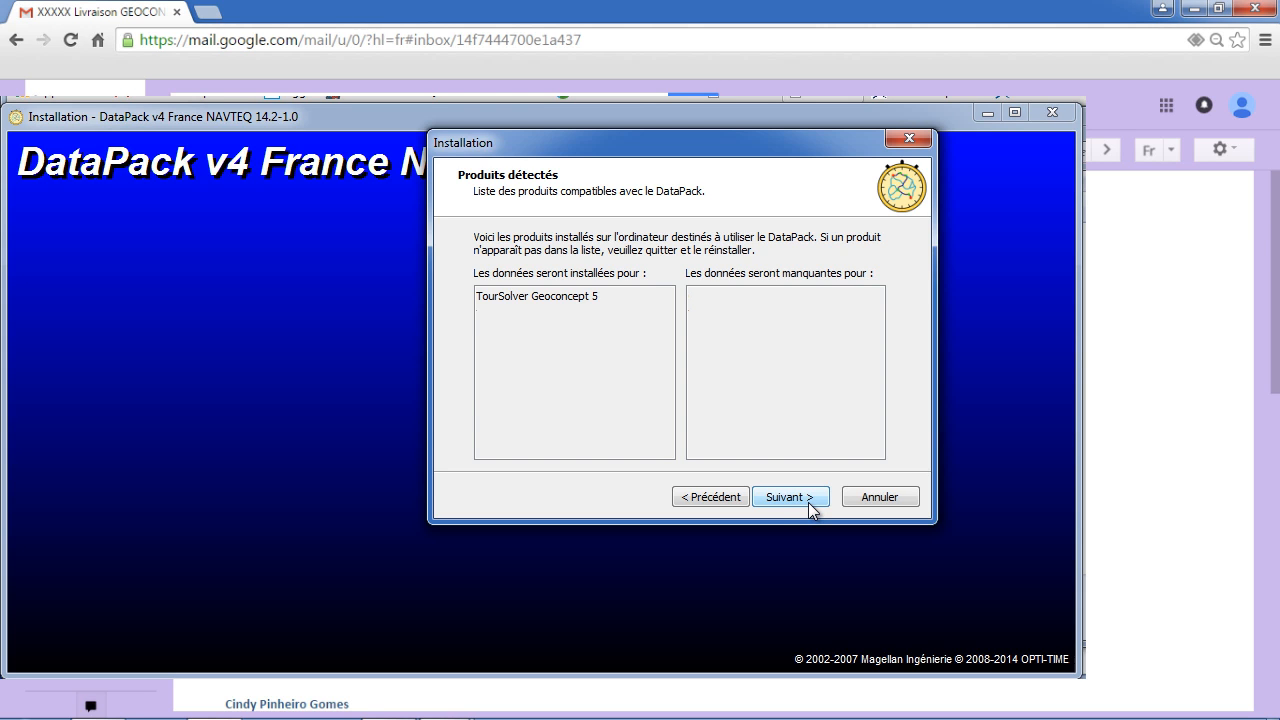
click(808, 502)
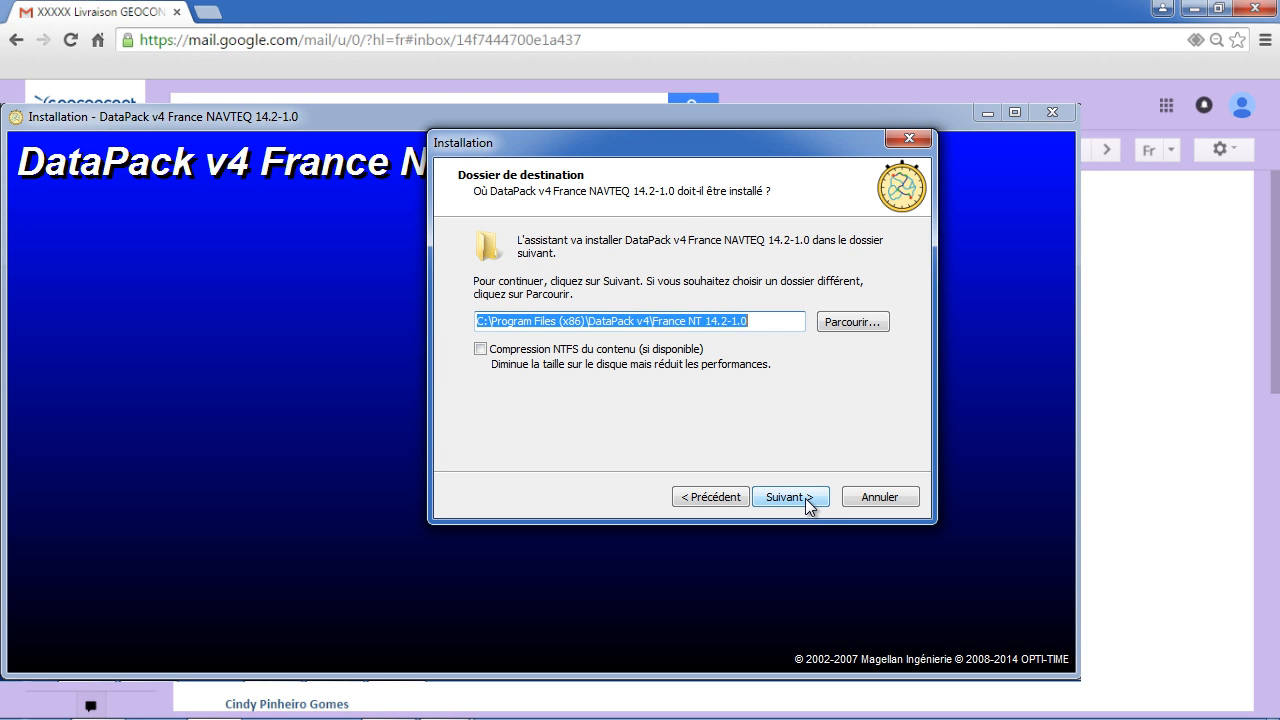
click(805, 498)
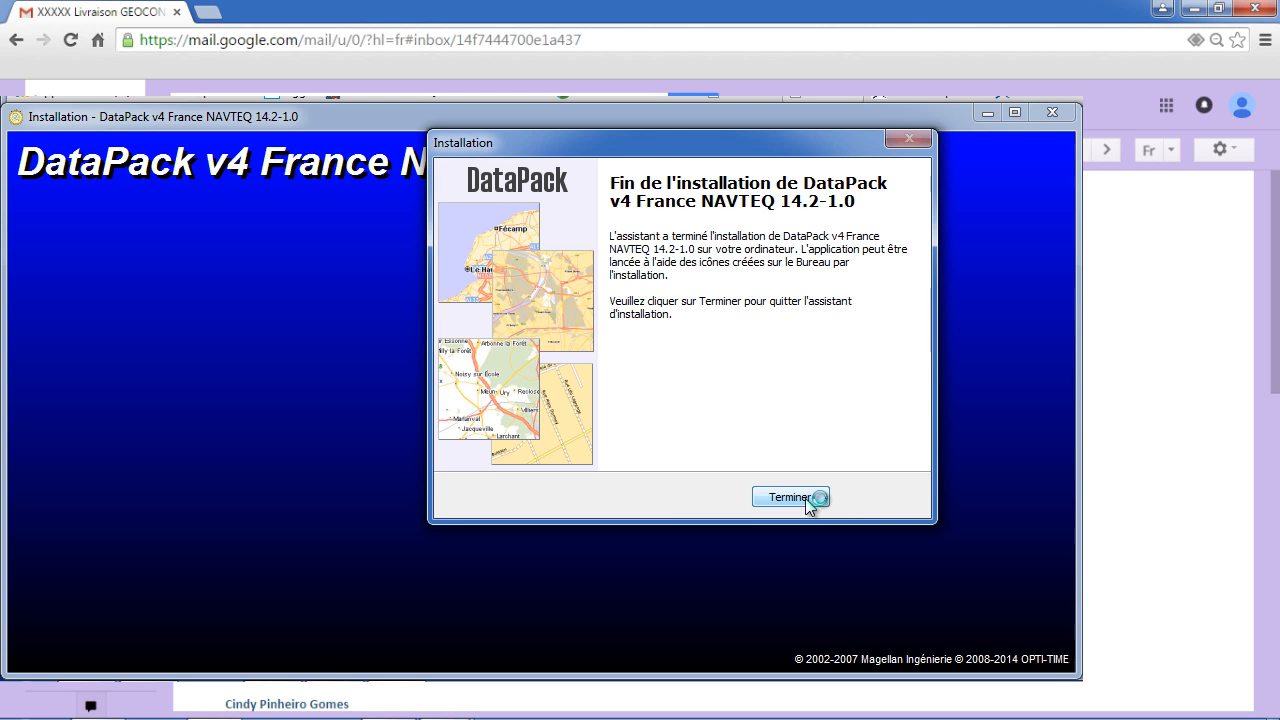
click(790, 497)
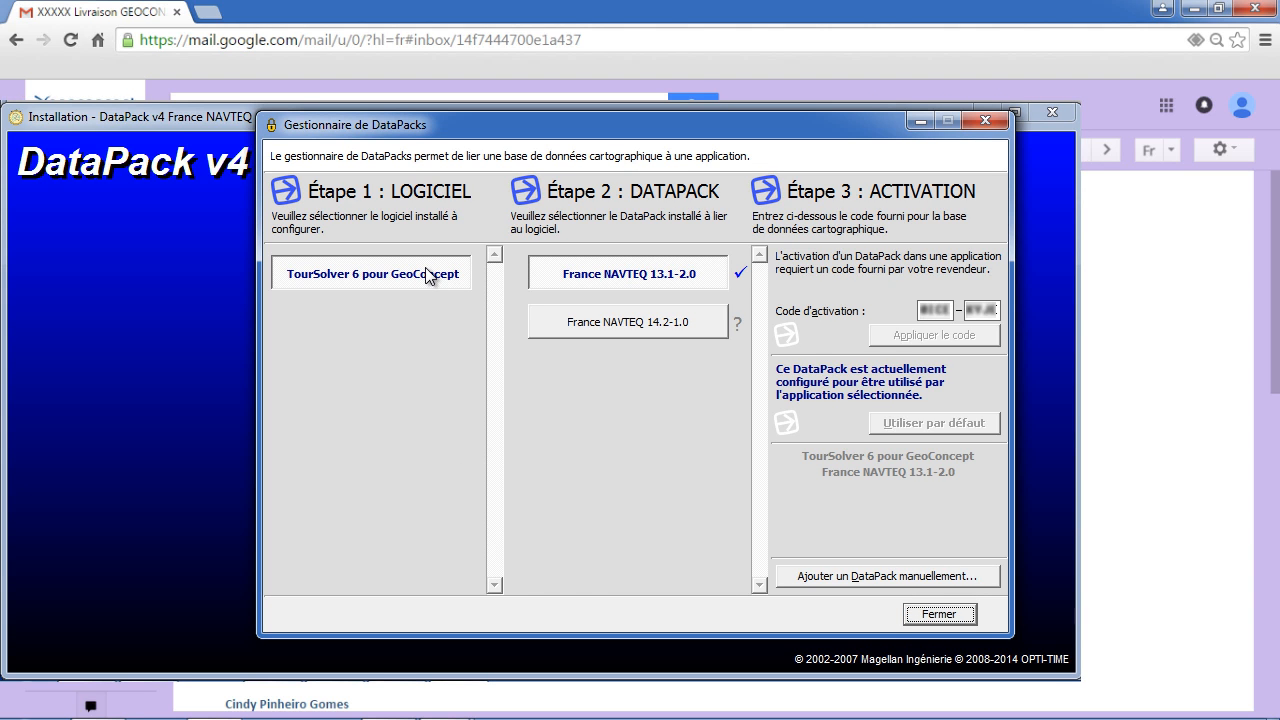
Activate the France NAVTEQ 14.2-1.0 DataPack with the pasted activation code and make it the default for TourSolver 6 pour GeoConcept
click(624, 326)
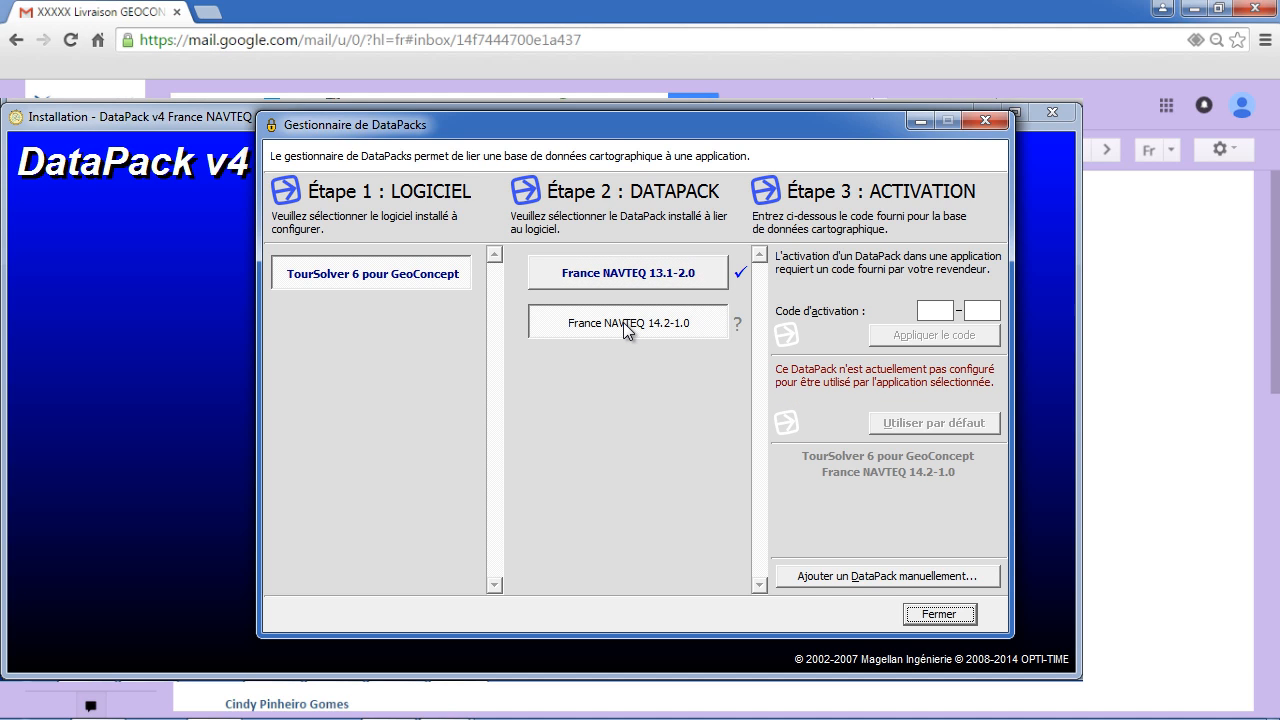
click(950, 310)
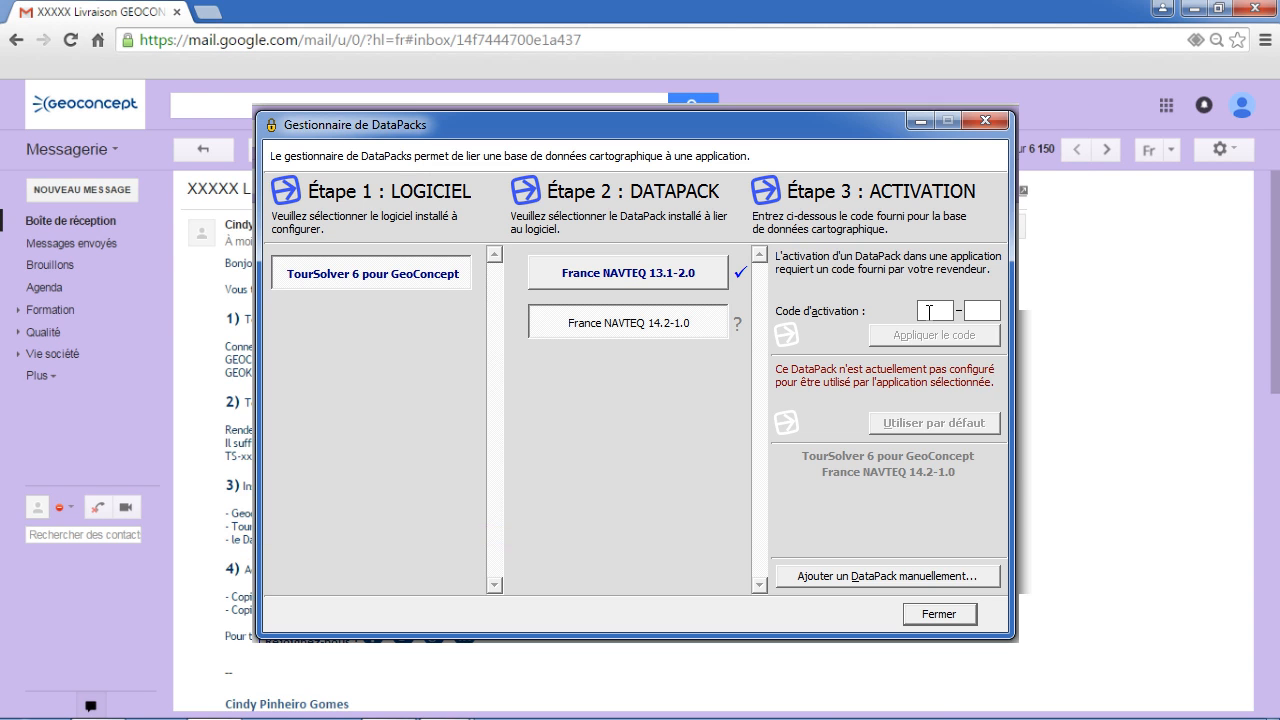
right_click(927, 312)
click(978, 401)
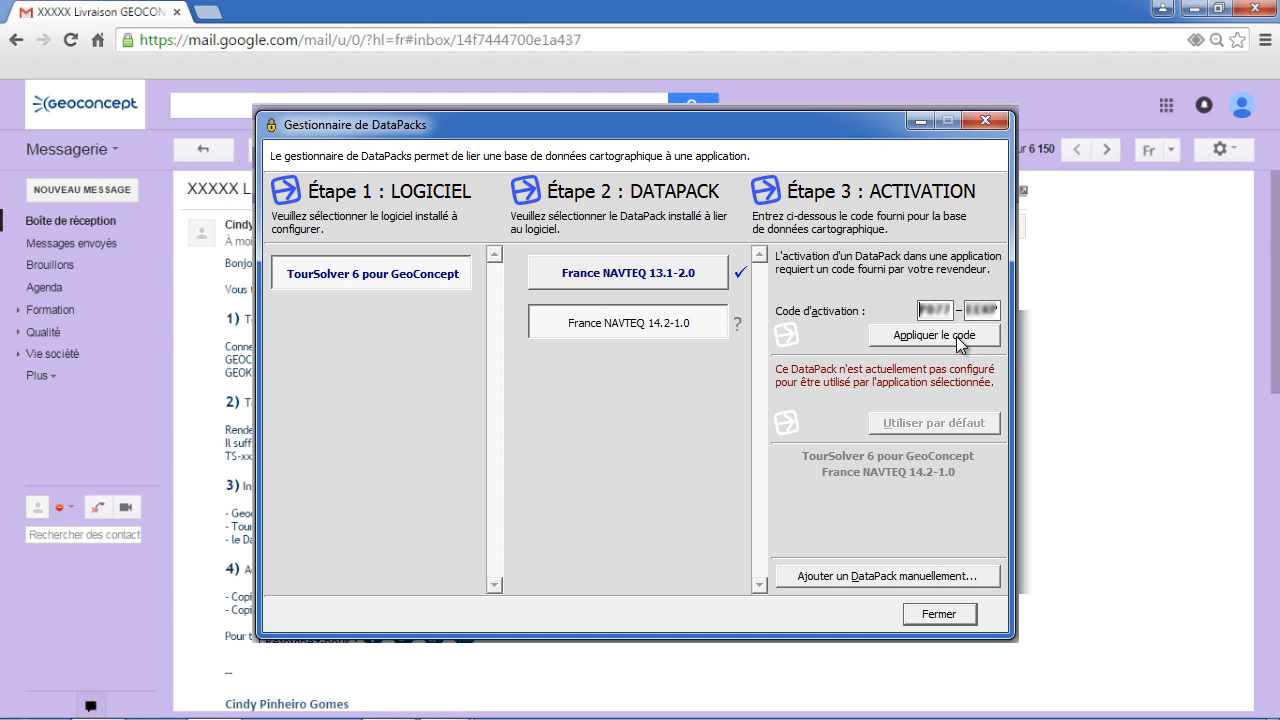
click(960, 336)
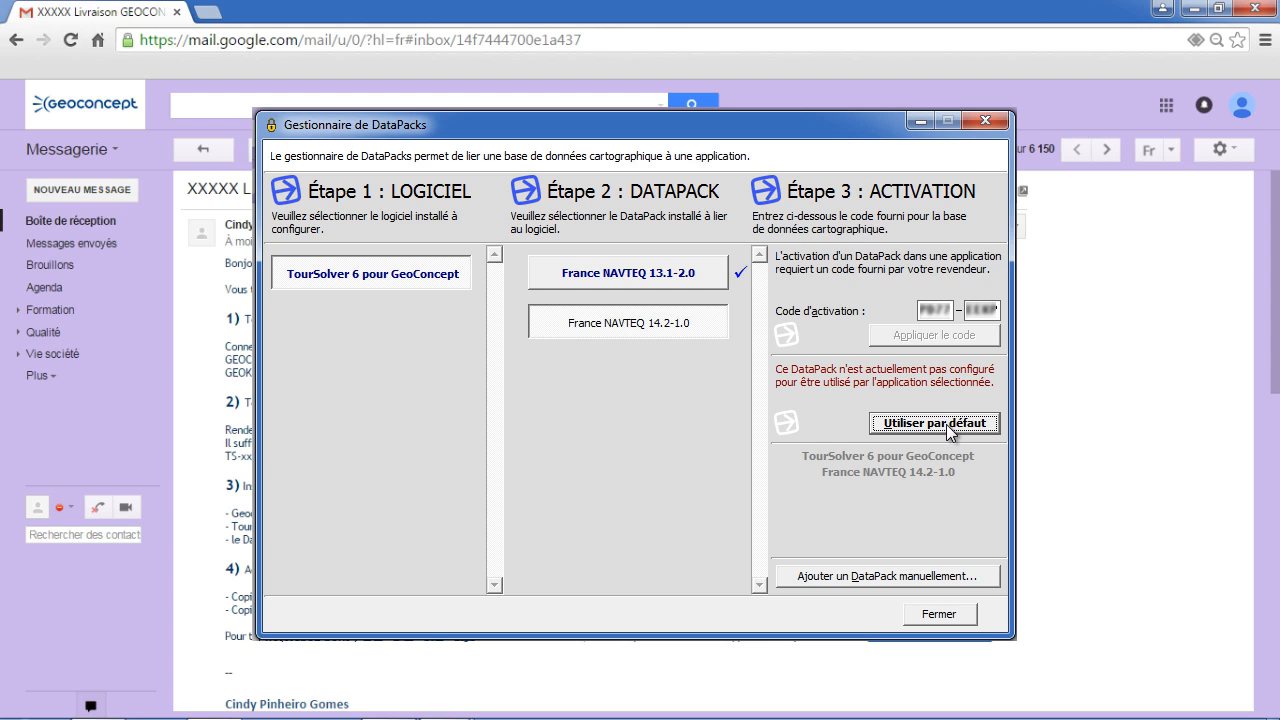
click(946, 424)
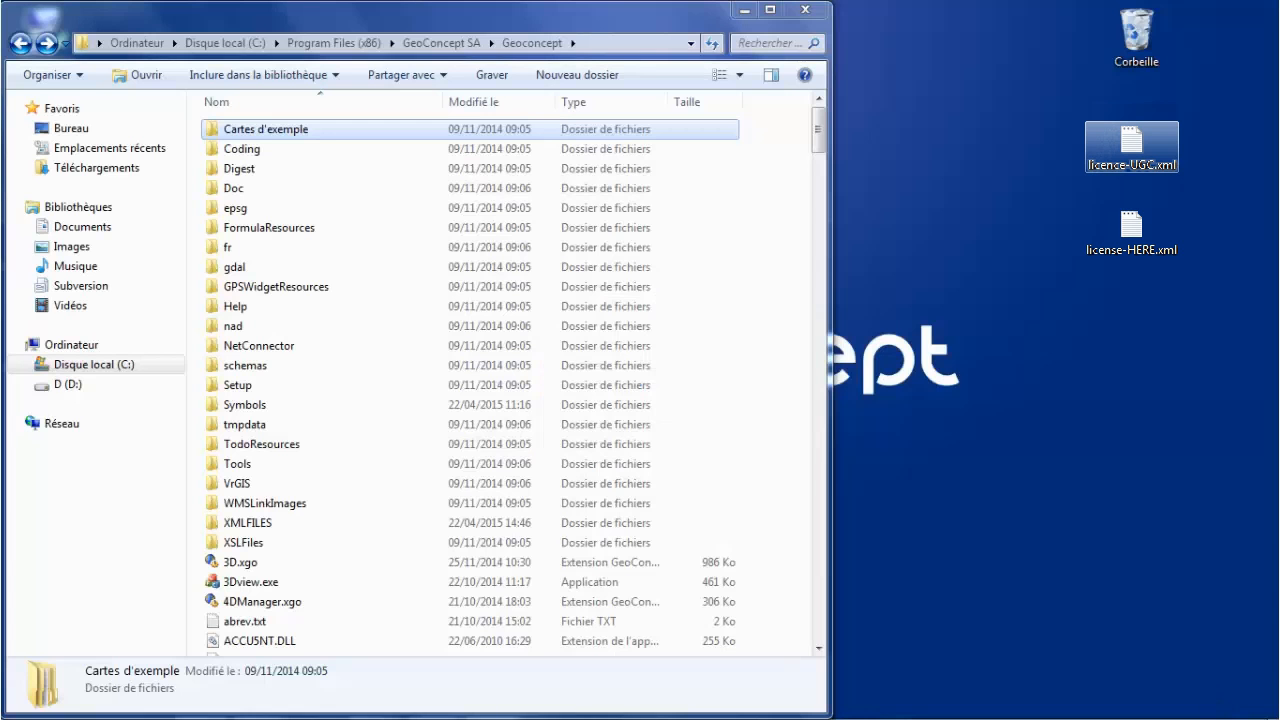
Copy licence-UGC.xml from the desktop into the XMLFILES folder of the Geoconcept installation
click(249, 521)
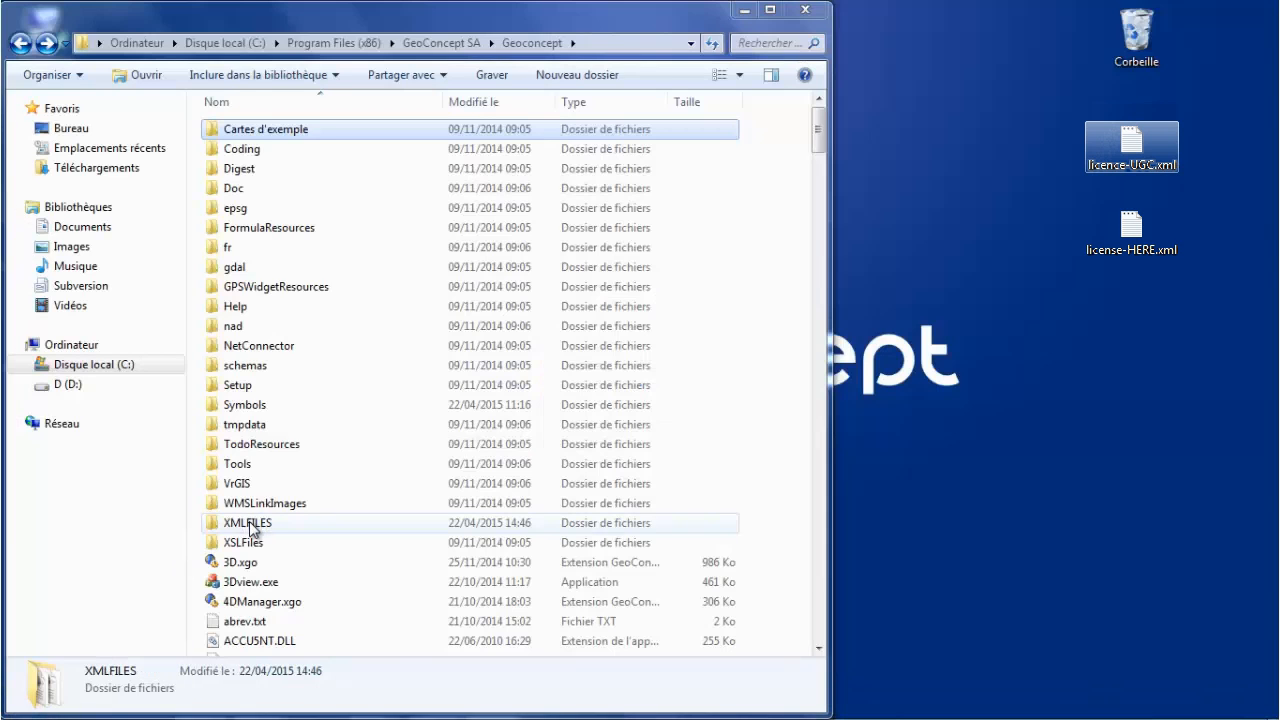
double_click(249, 521)
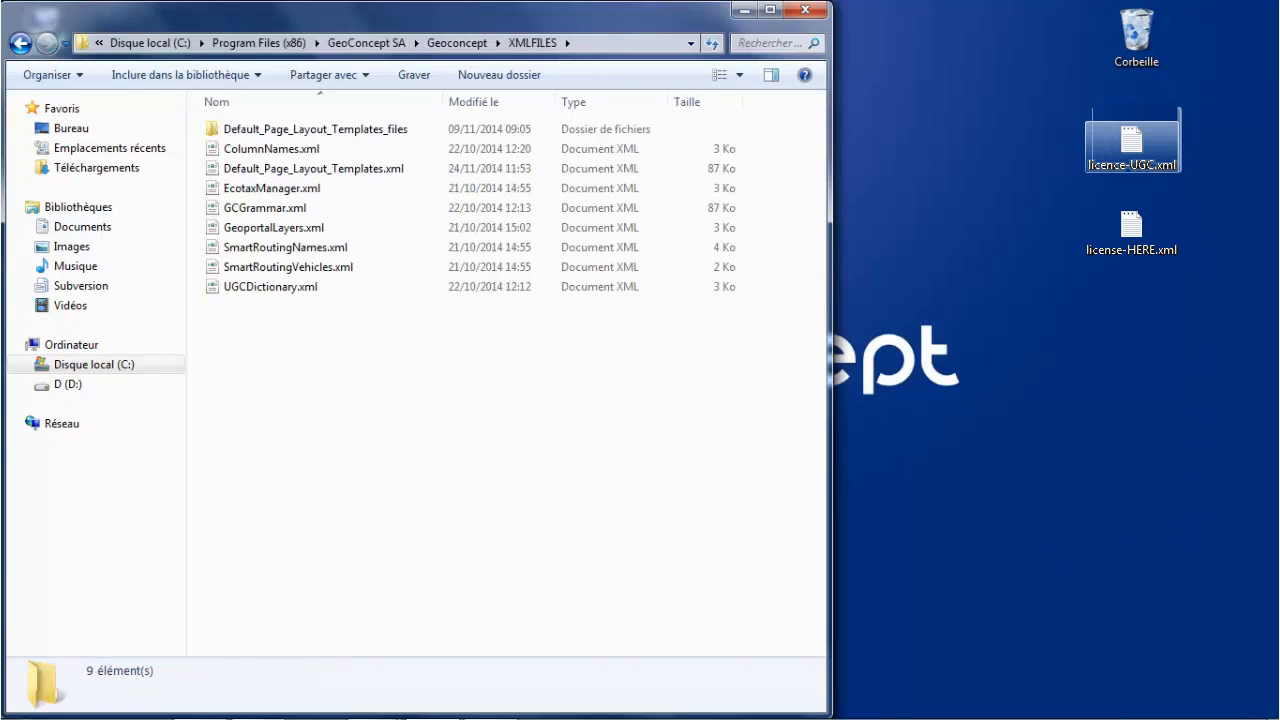
drag(1131, 226, 266, 380)
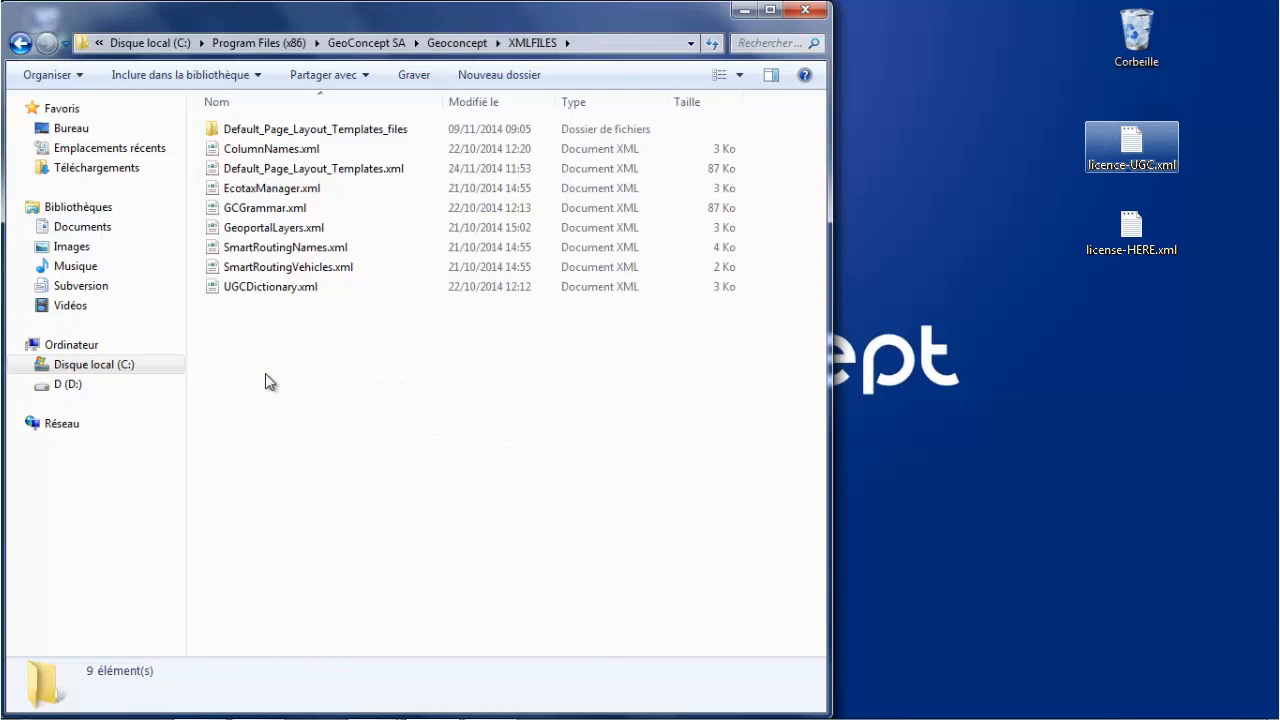